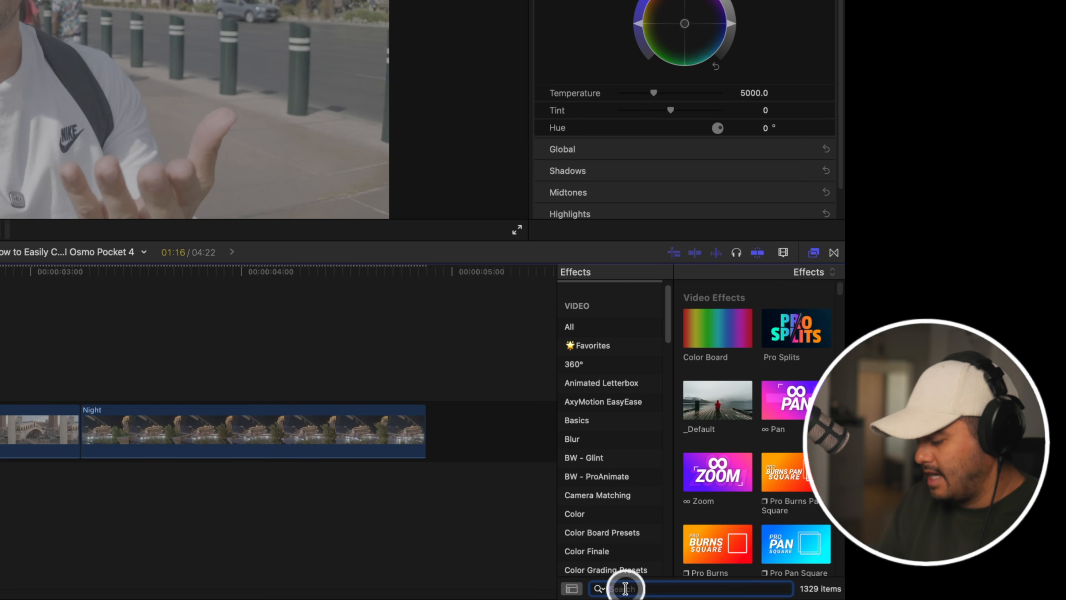
Find the Custom LUT effect and apply it to the Noon clip in the timeline.
{"action": "type", "text": "custom lut"}
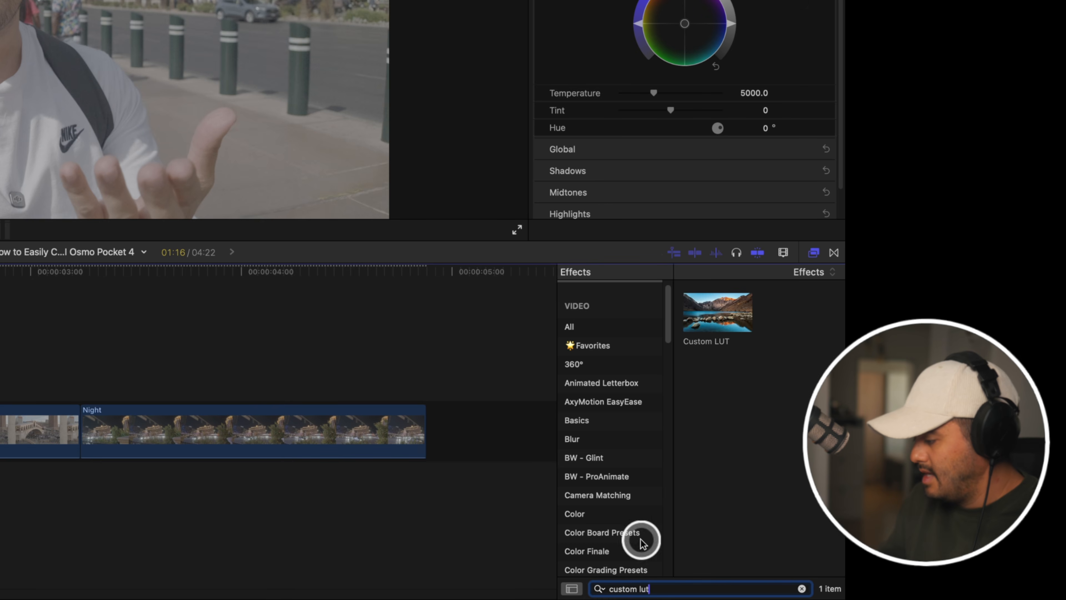
{"action": "left_click", "coordinate": [718, 311]}
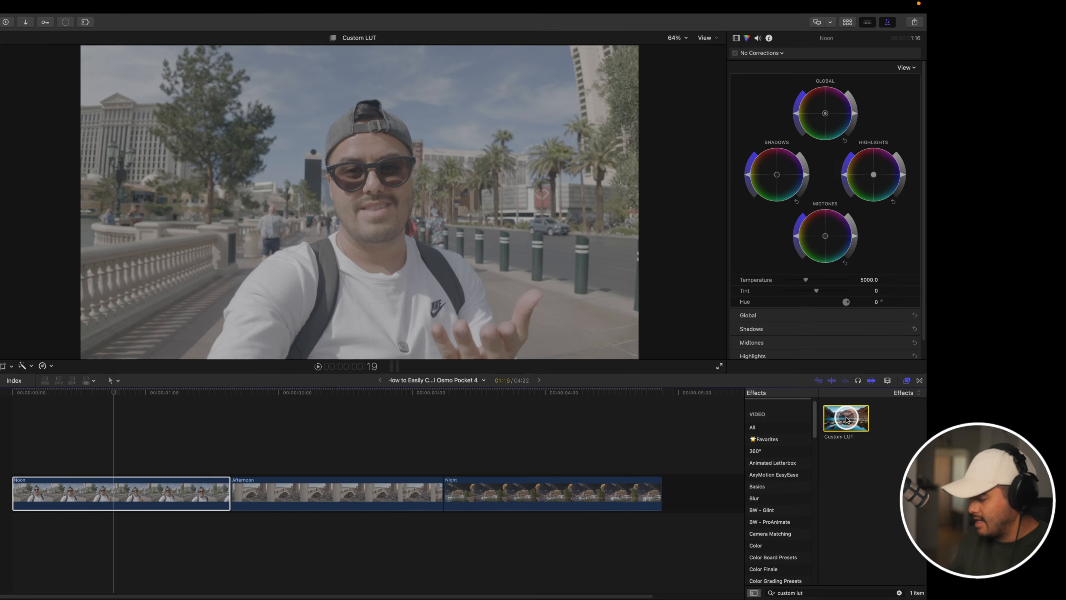
{"action": "left_click_drag", "start_coordinate": [847, 420], "coordinate": [174, 493]}
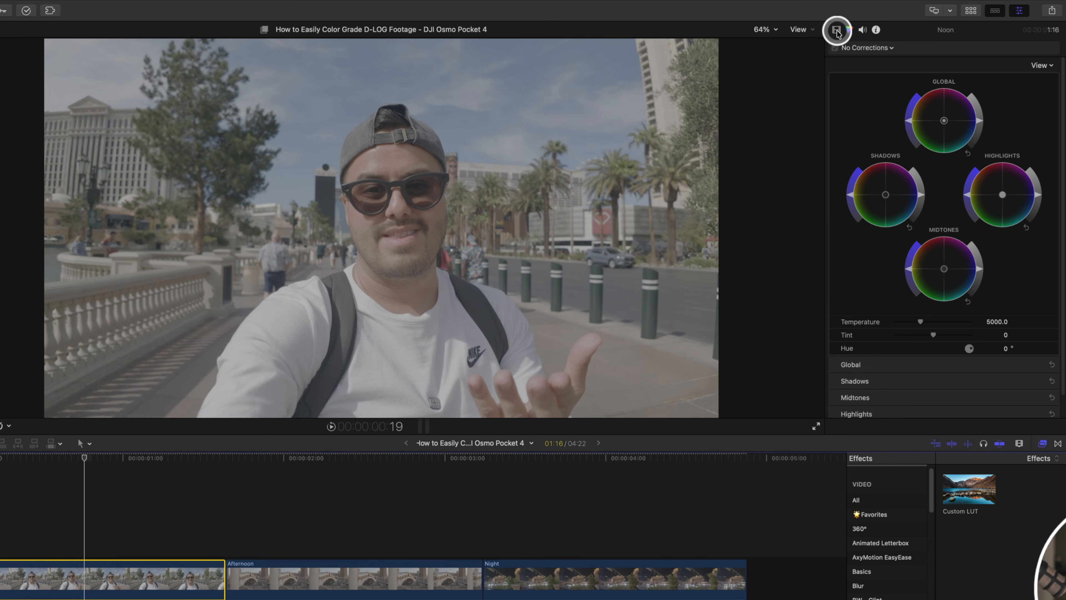
Set the Custom LUT effect on the Noon clip to DJI OSMO Pocket 4 D-Log to Rec.709 V1.0 from DJI LUTs.
{"action": "left_click", "coordinate": [738, 42]}
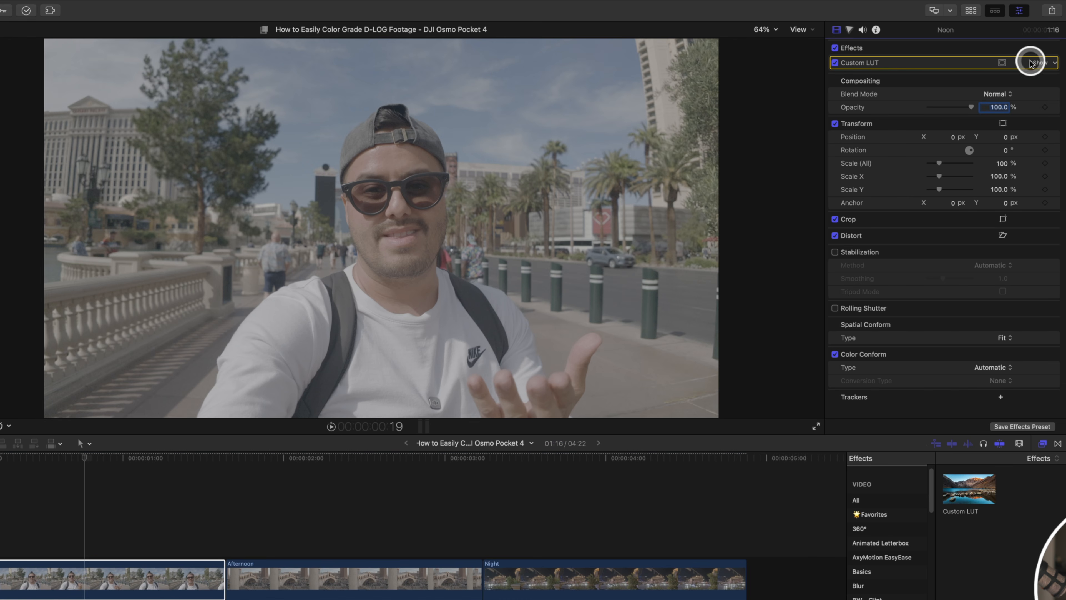
{"action": "left_click", "coordinate": [1042, 63]}
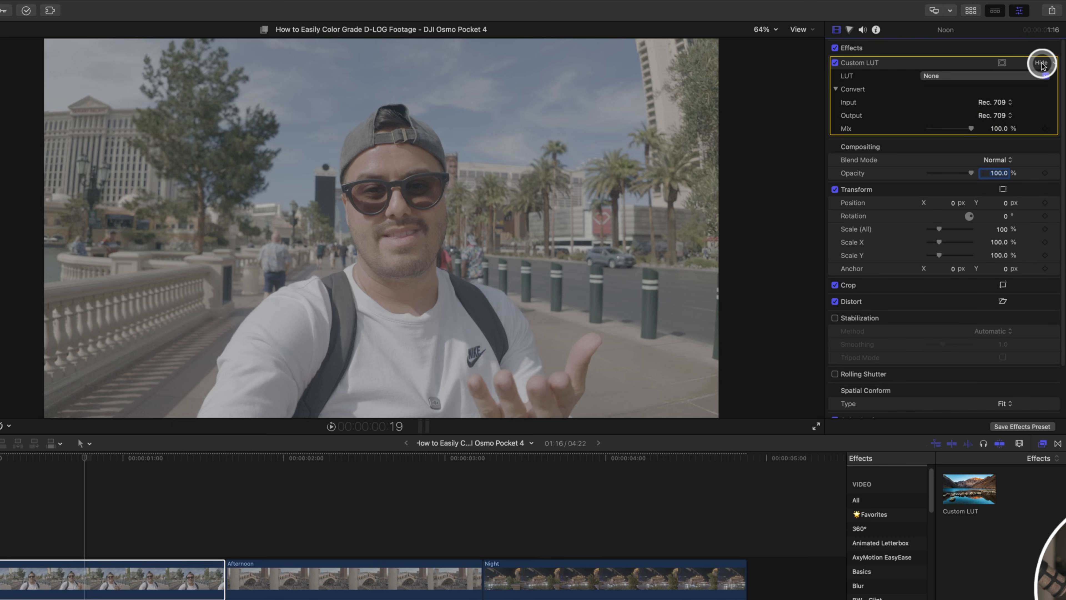
{"action": "left_click", "coordinate": [960, 76]}
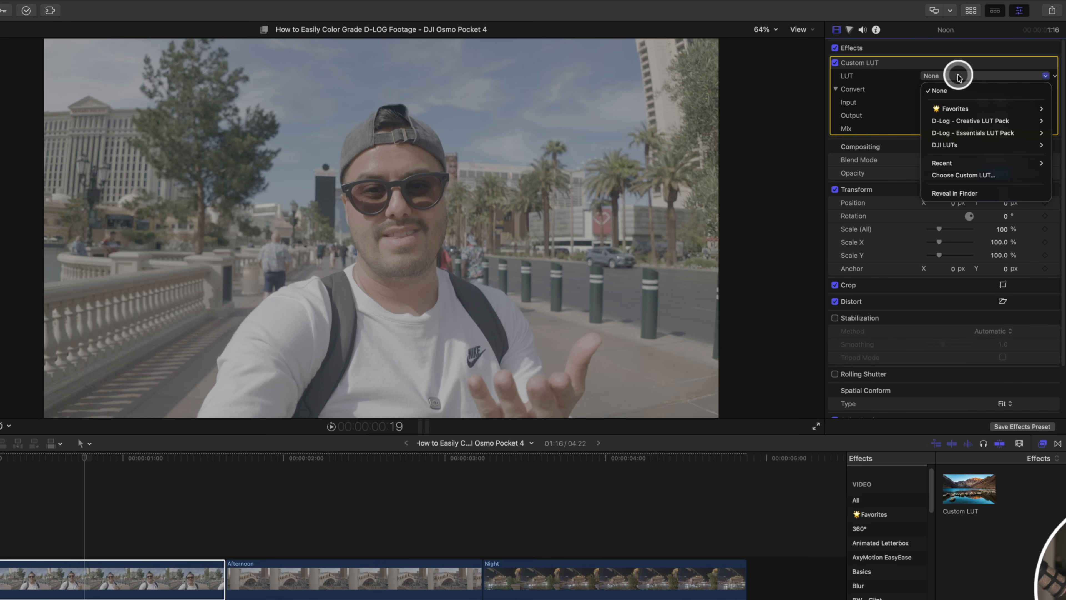
{"action": "mouse_move", "coordinate": [961, 146]}
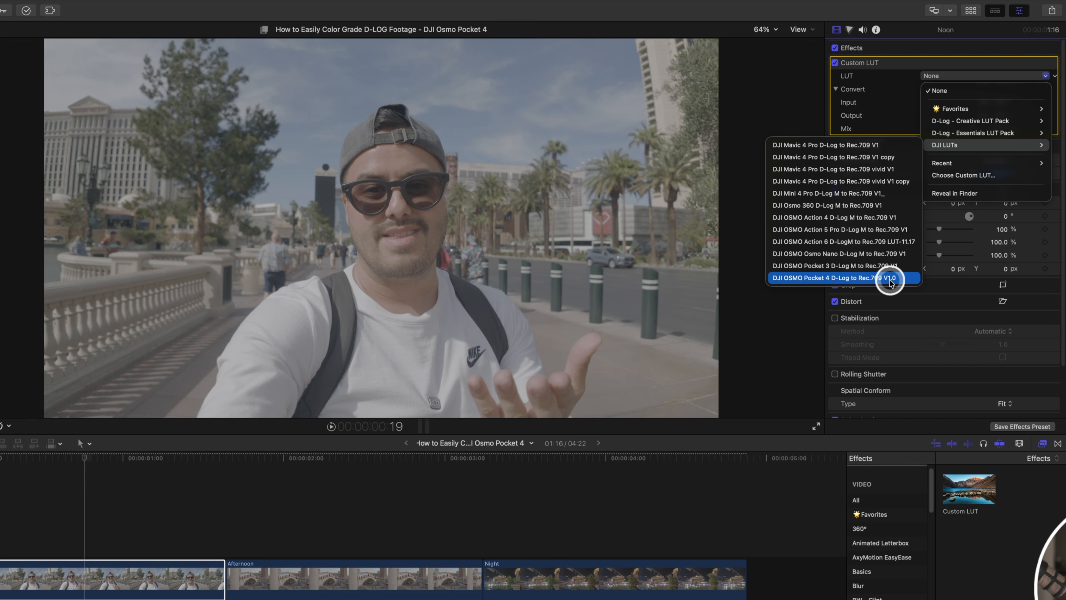
{"action": "left_click", "coordinate": [871, 277]}
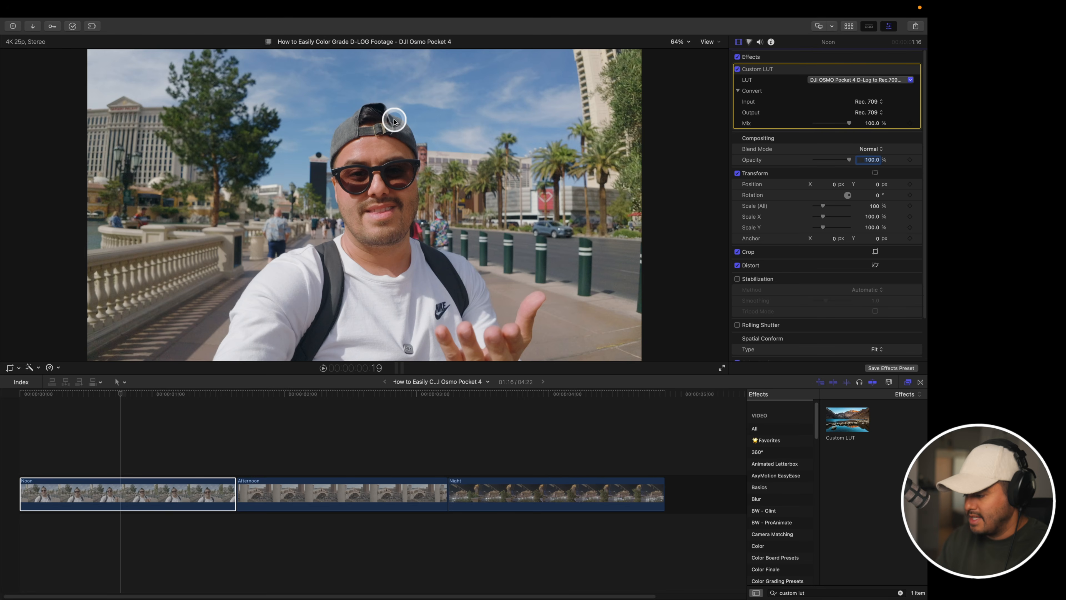
Display the video scopes beside the viewer as a Waveform with the Luma channel in IRE units.
{"action": "key", "text": "super+7"}
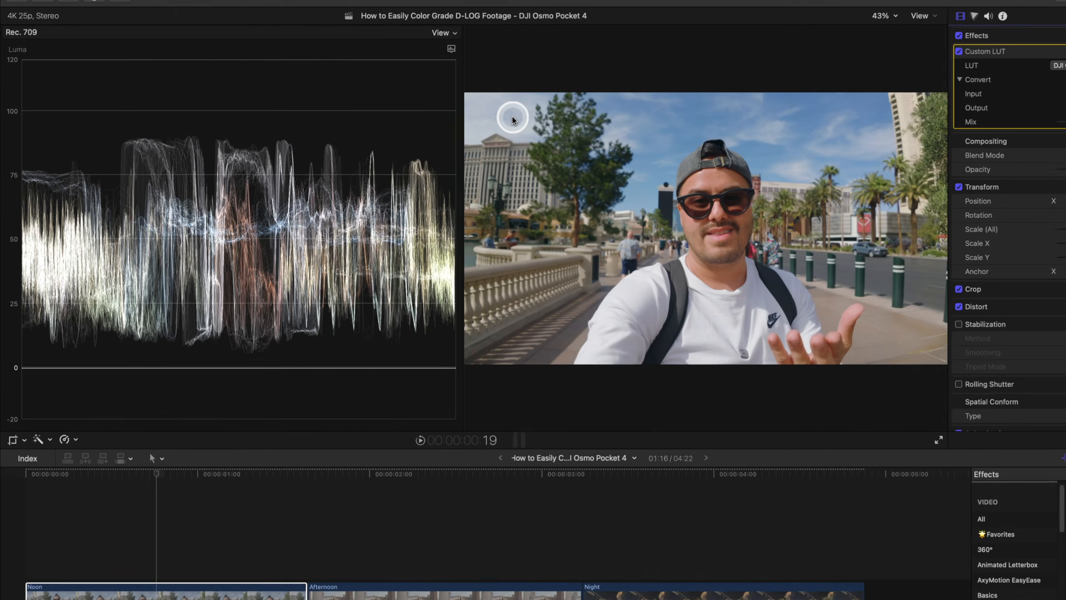
{"action": "left_click", "coordinate": [347, 69]}
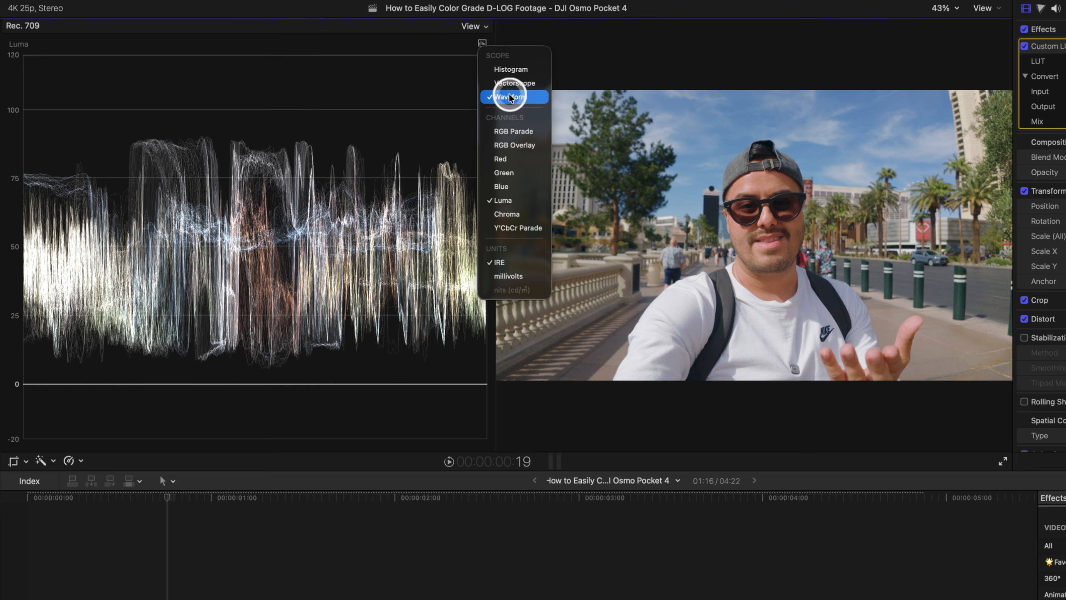
{"action": "left_click", "coordinate": [484, 45]}
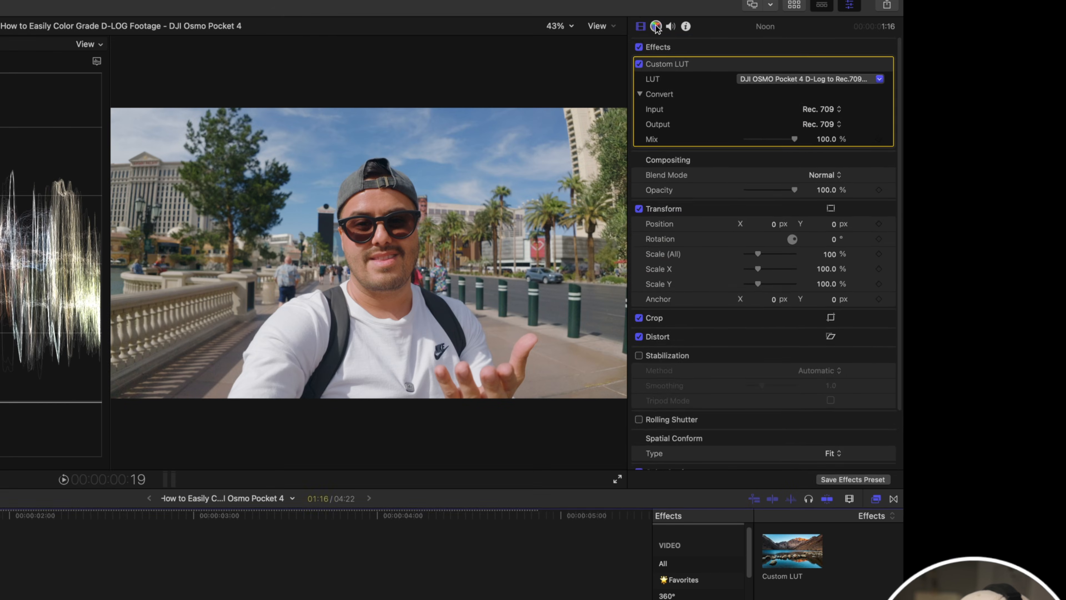
Add a Color Wheels correction to the Noon clip.
{"action": "left_click", "coordinate": [749, 42]}
{"action": "left_click", "coordinate": [682, 48]}
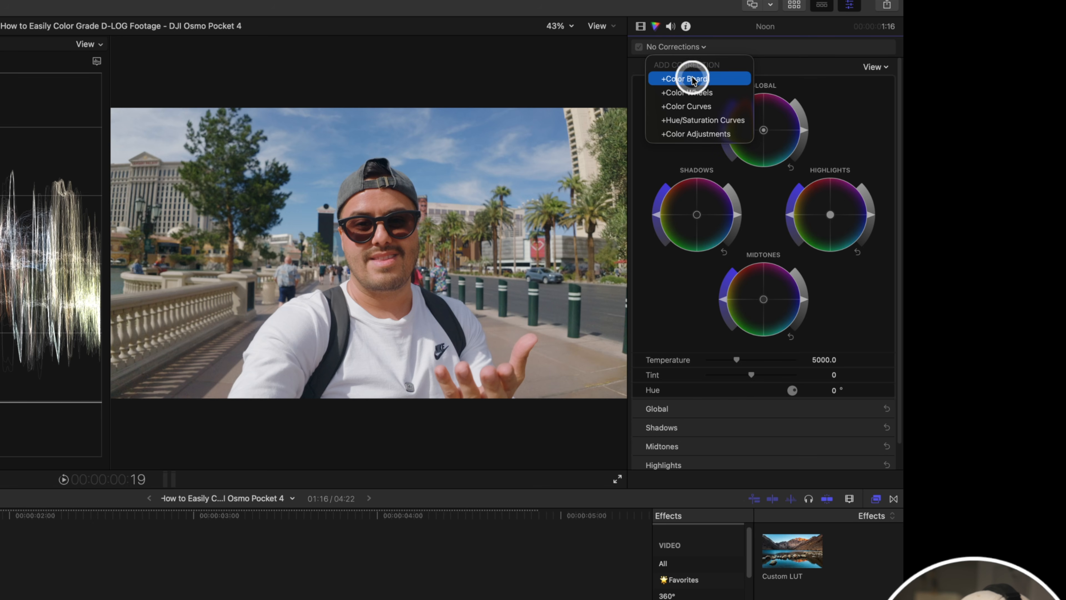
{"action": "left_click", "coordinate": [691, 92]}
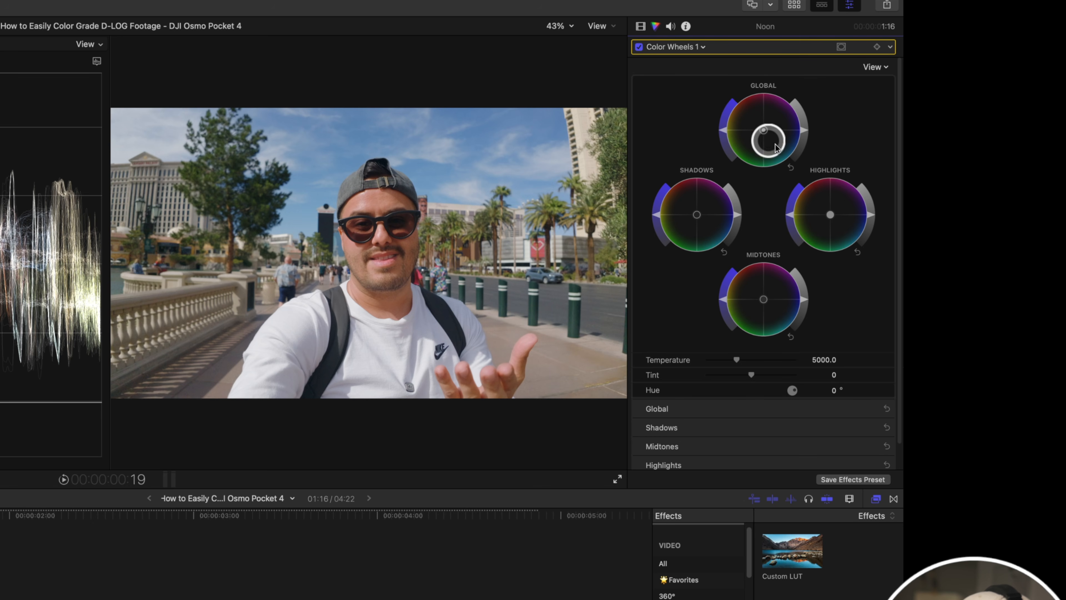
Brighten the highlights and darken the shadows slightly in Color Wheels 1, and compare the image with the correction off and on.
{"action": "left_click", "coordinate": [873, 216]}
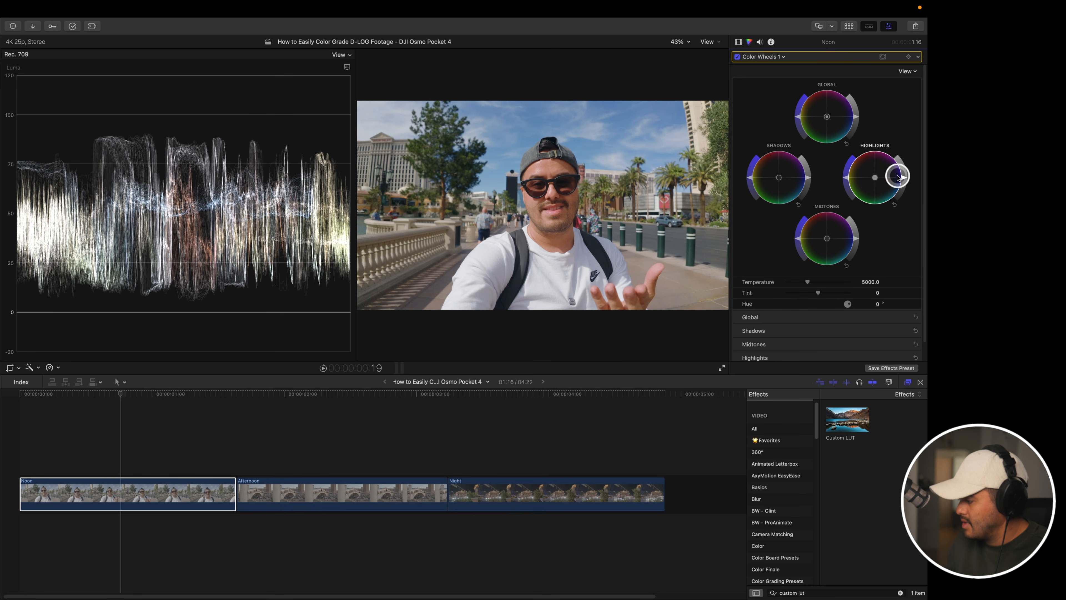
{"action": "left_click_drag", "start_coordinate": [903, 177], "coordinate": [902, 171]}
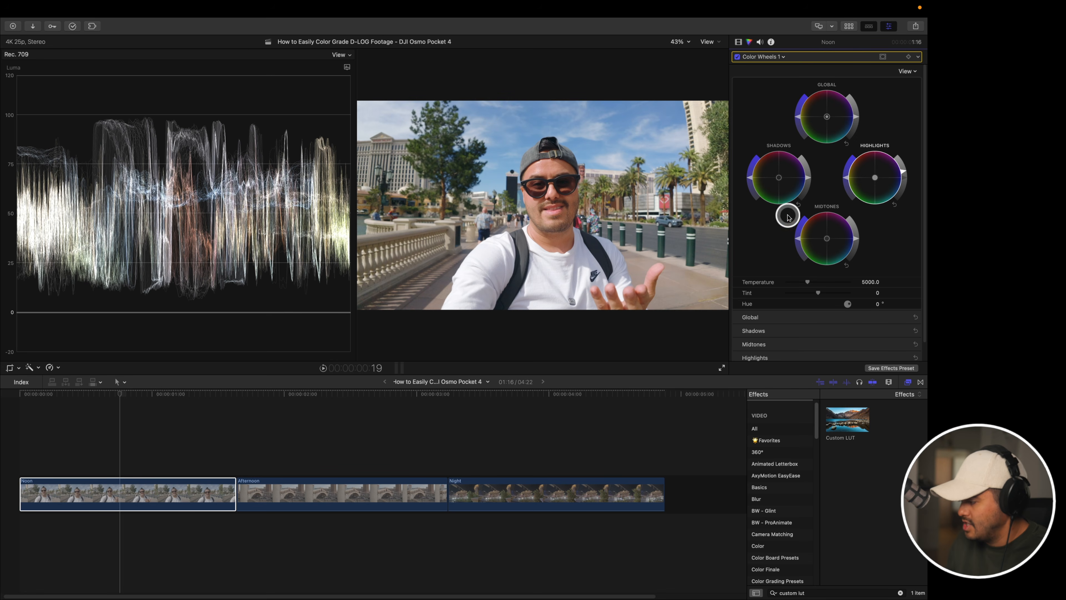
{"action": "left_click_drag", "start_coordinate": [807, 180], "coordinate": [807, 183]}
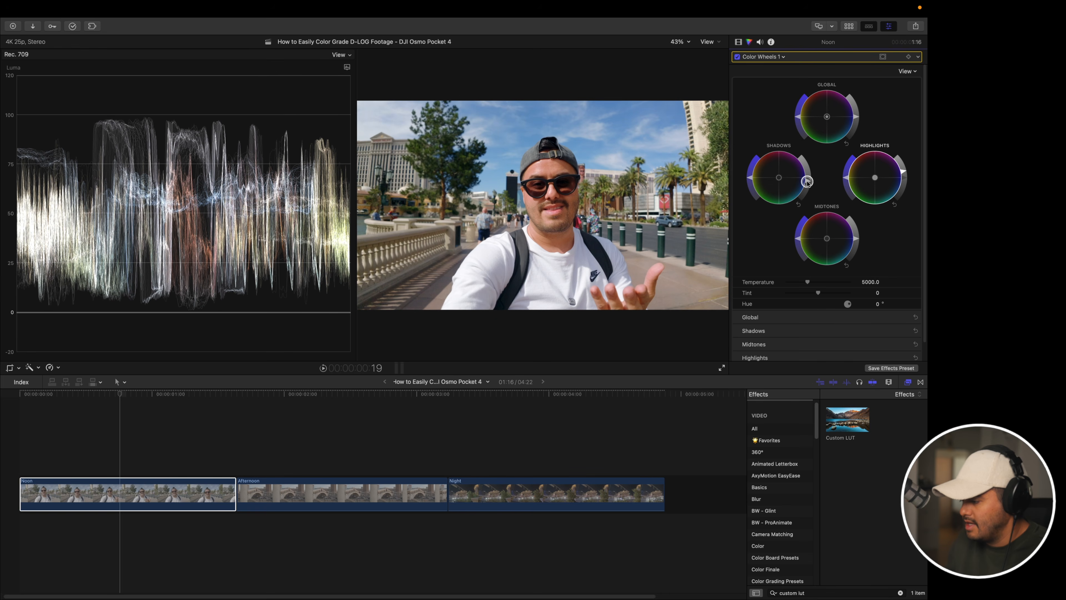
{"action": "left_click", "coordinate": [737, 57]}
{"action": "left_click", "coordinate": [737, 57]}
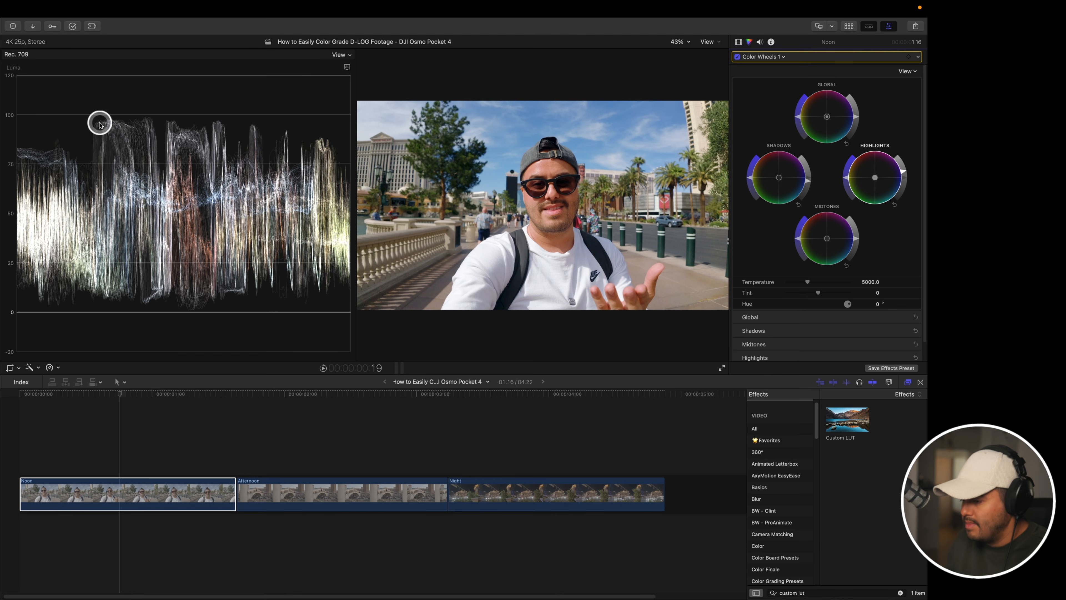
Fine-tune the highlight and shadow brightness in Color Wheels 1 and darken the midtones slightly.
{"action": "left_click_drag", "start_coordinate": [903, 172], "coordinate": [898, 161]}
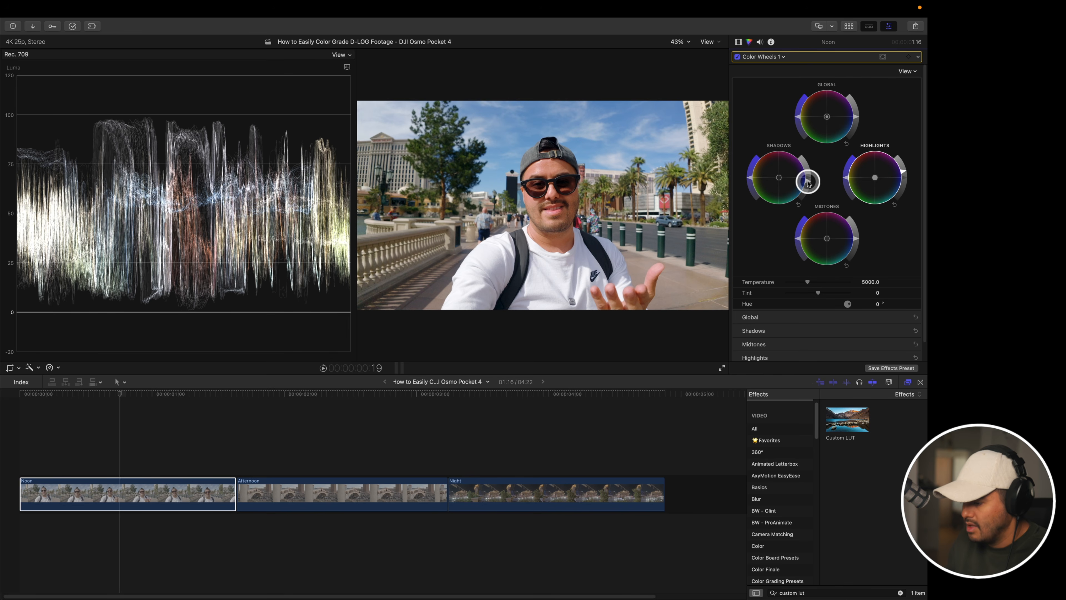
{"action": "left_click_drag", "start_coordinate": [806, 184], "coordinate": [807, 186]}
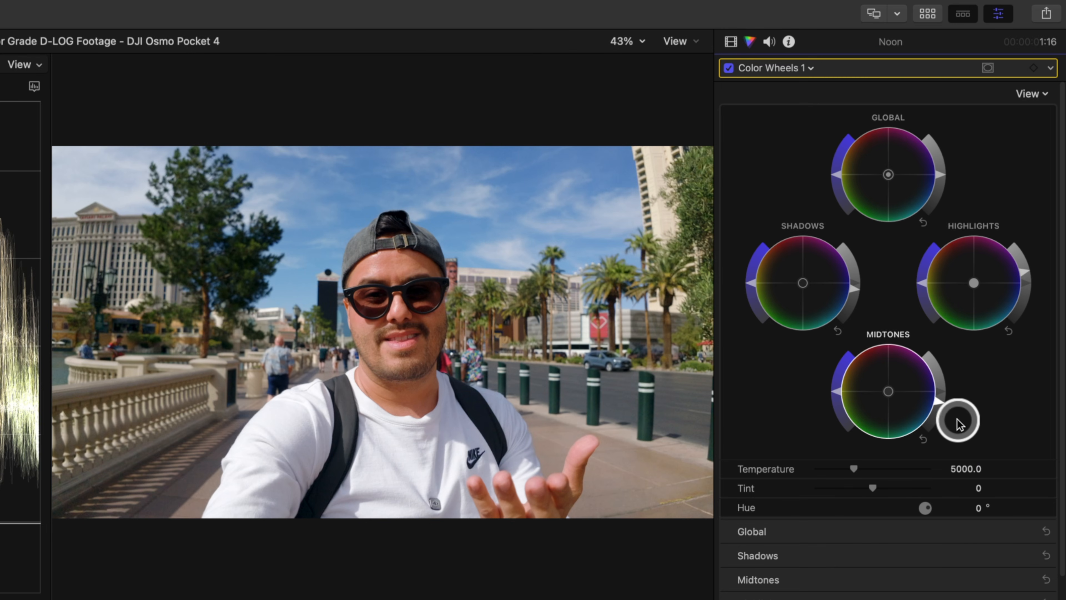
{"action": "double_click", "coordinate": [938, 401]}
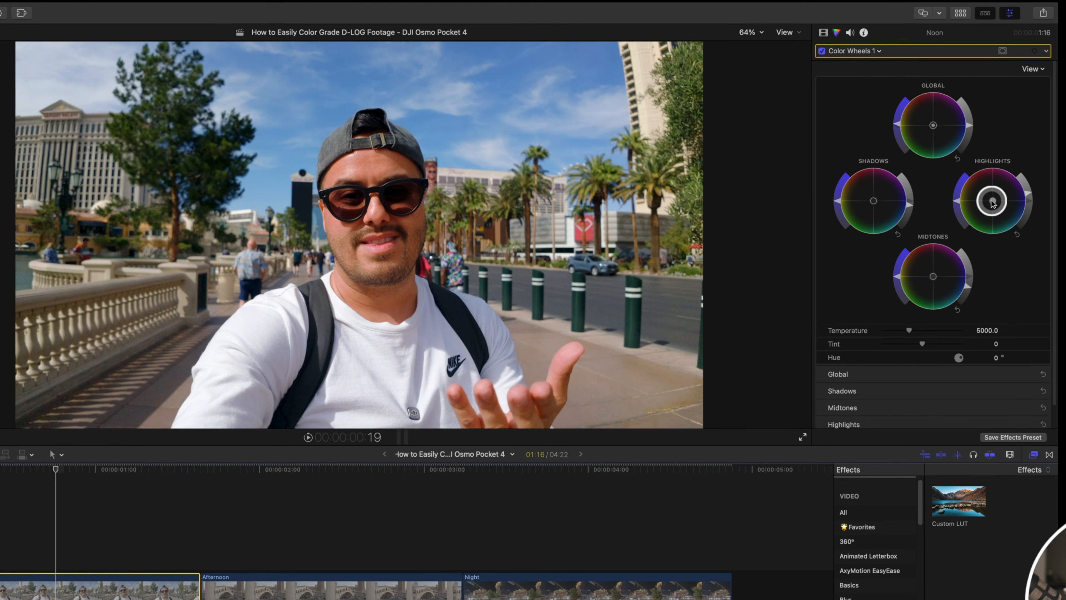
Shift the highlights color in Color Wheels 1 slightly toward warm orange.
{"action": "left_click", "coordinate": [999, 203]}
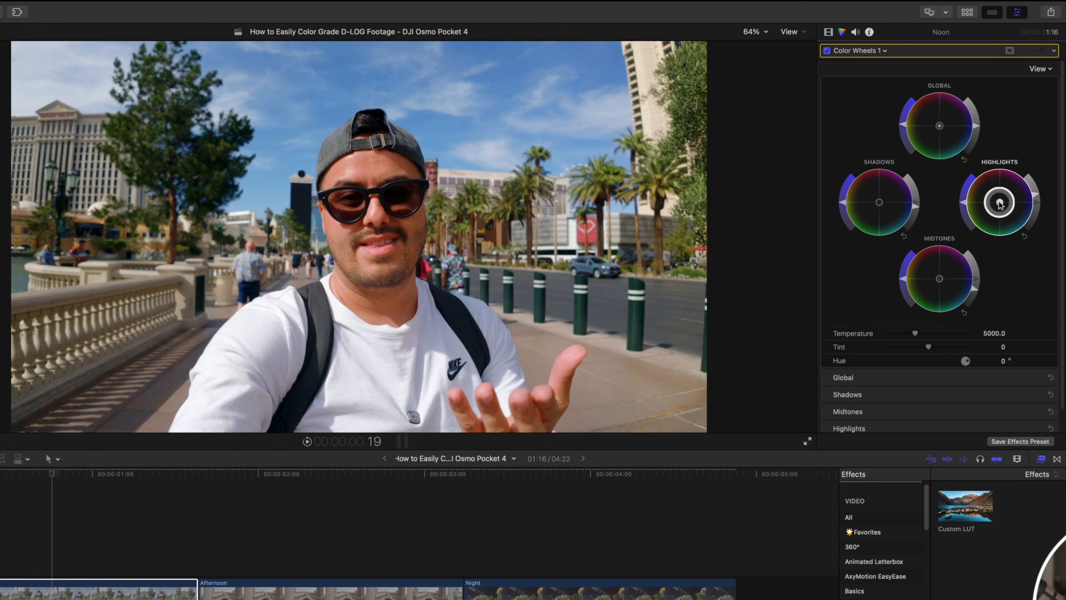
{"action": "left_click_drag", "start_coordinate": [1000, 204], "coordinate": [999, 202]}
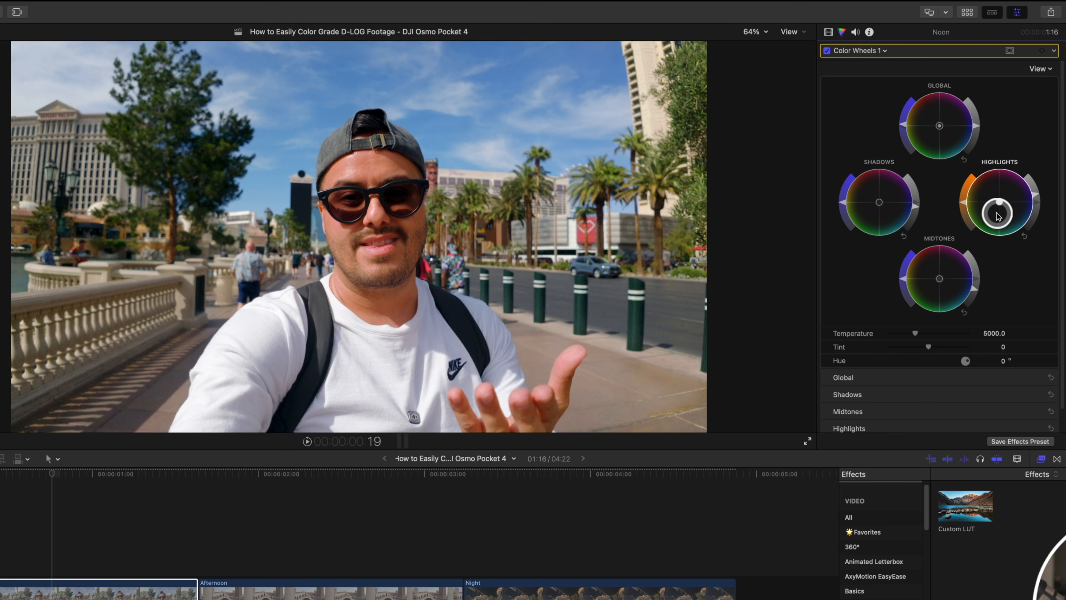
{"action": "left_click_drag", "start_coordinate": [1001, 204], "coordinate": [1002, 204]}
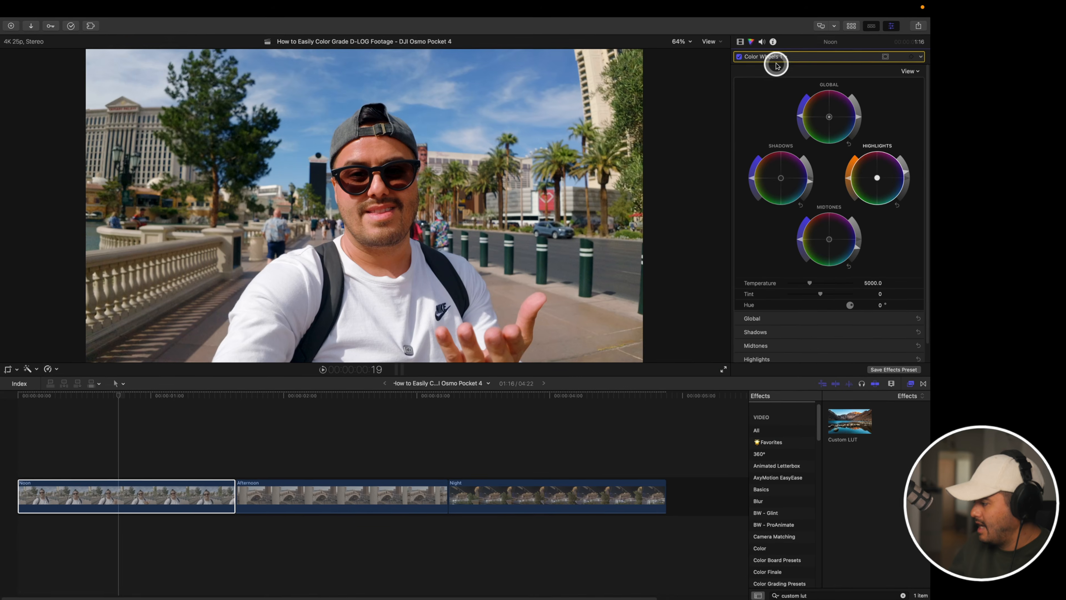
Add a Hue/Saturation Curves correction and shift the sampled sky blue toward teal on the Hue vs Hue curve.
{"action": "left_click", "coordinate": [774, 60]}
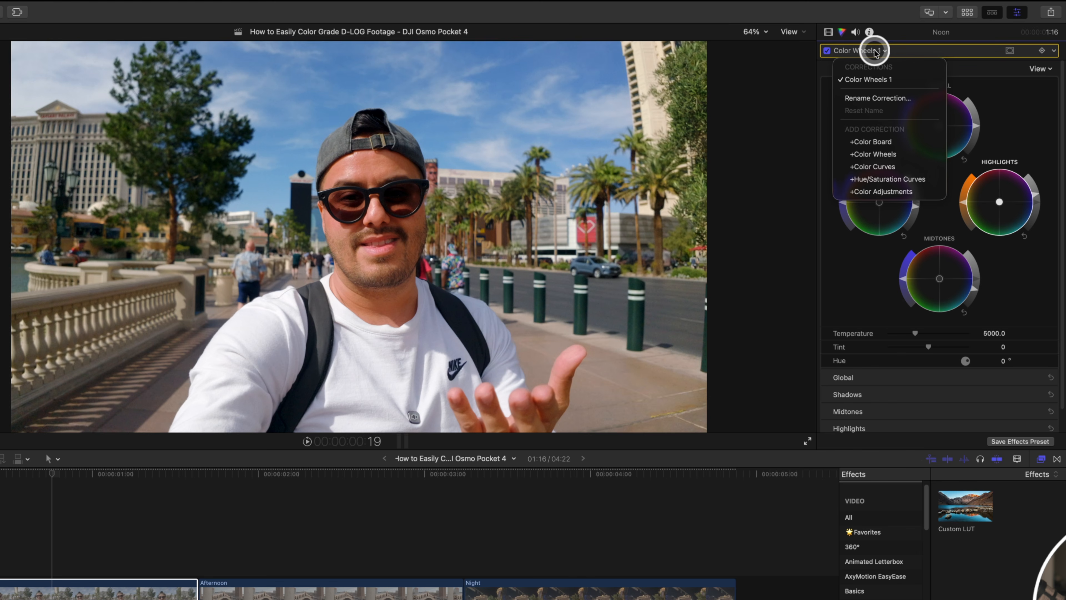
{"action": "left_click", "coordinate": [882, 180]}
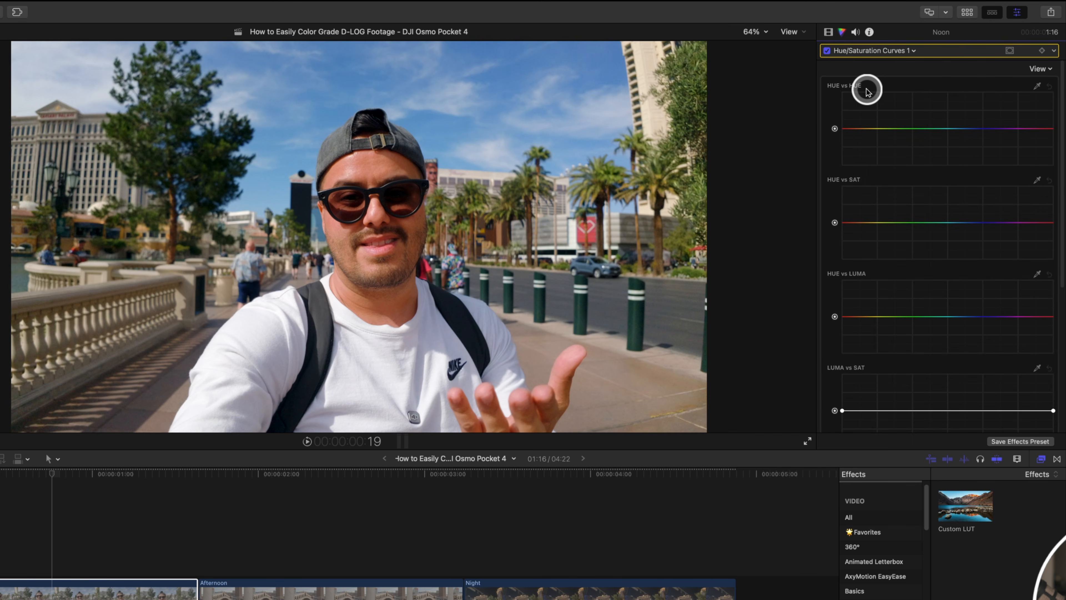
{"action": "left_click", "coordinate": [1038, 86]}
{"action": "left_click", "coordinate": [497, 79]}
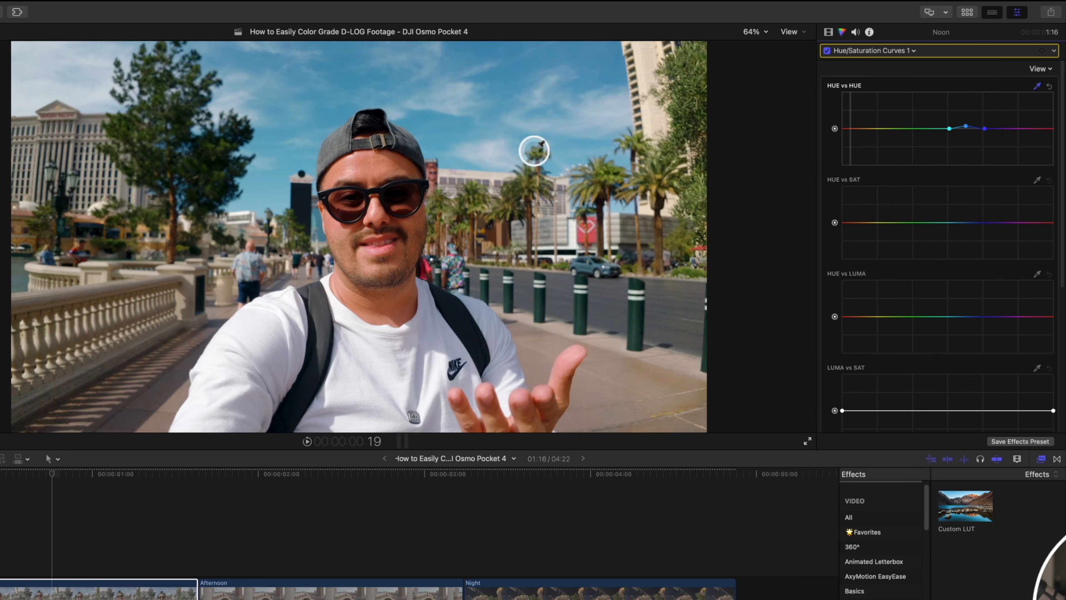
Sample the skin tone on the Hue vs Hue curve and slightly lower its saturation on the Hue vs Sat curve.
{"action": "left_click", "coordinate": [370, 170]}
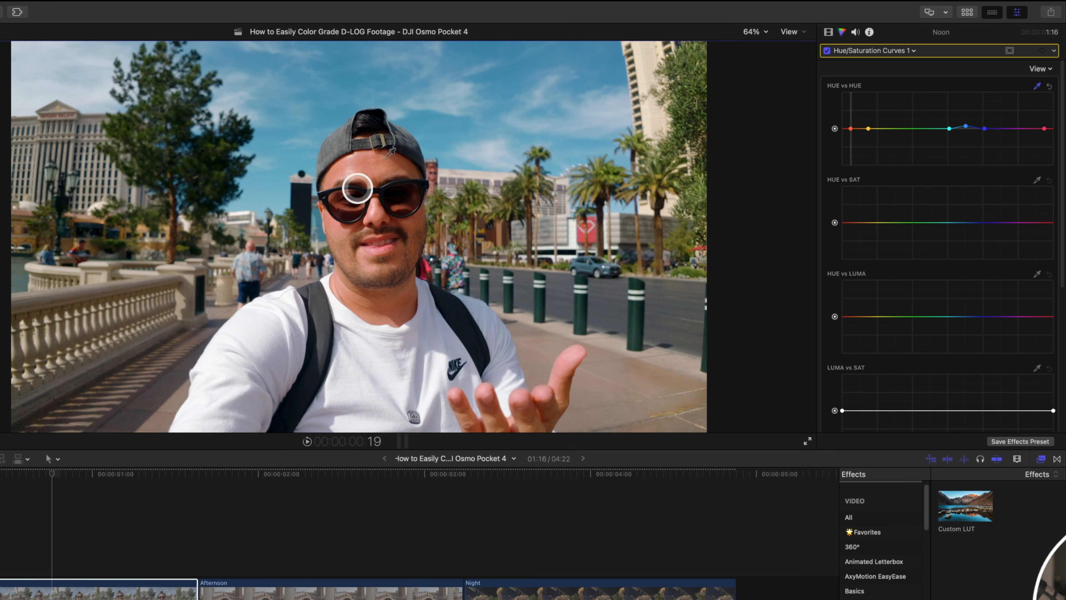
{"action": "left_click", "coordinate": [851, 130]}
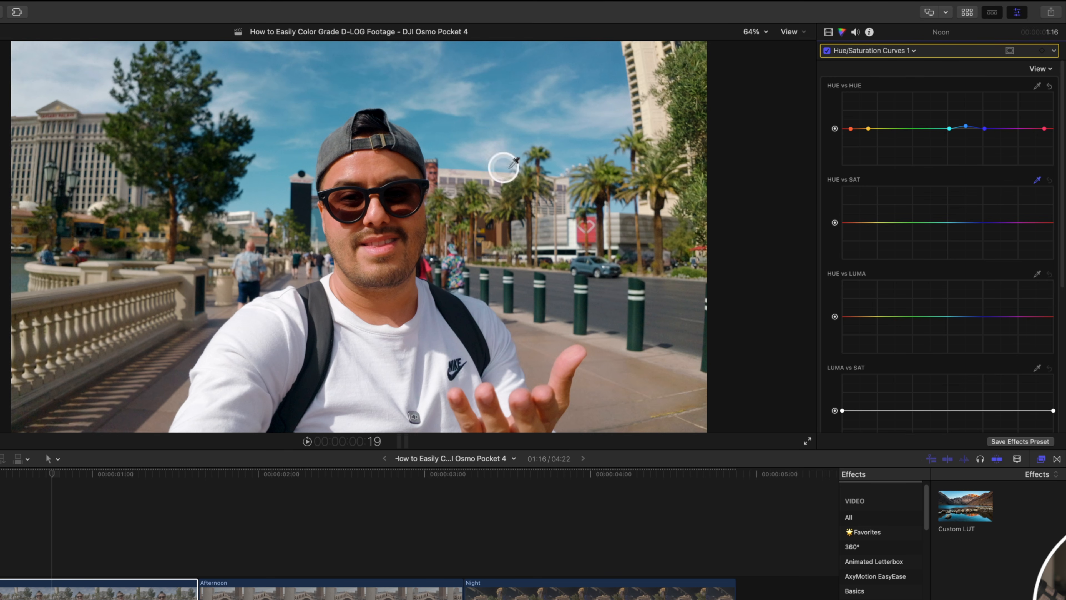
{"action": "left_click", "coordinate": [372, 167]}
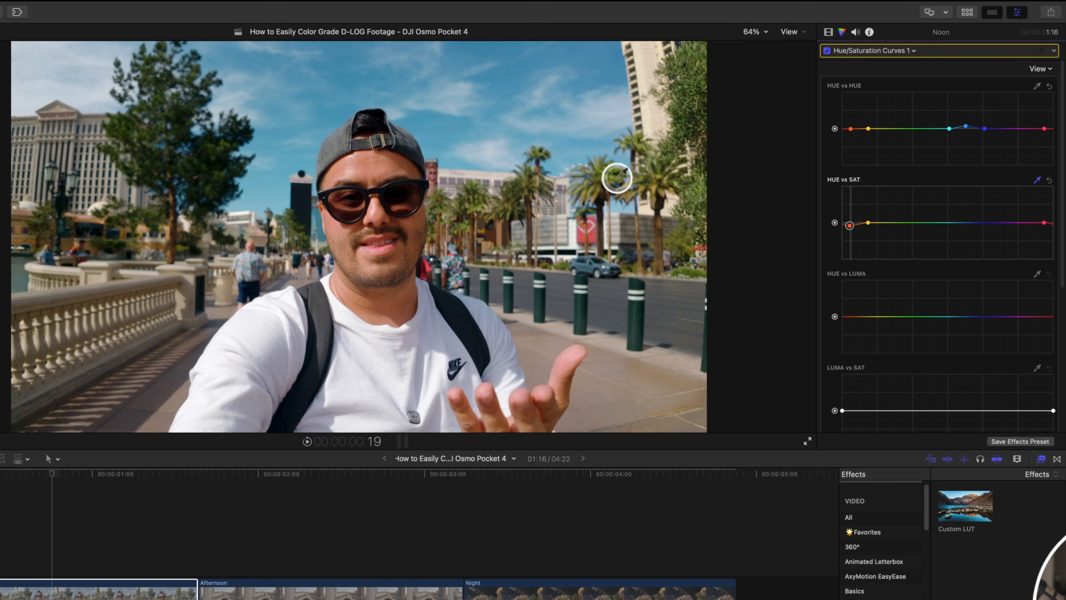
Add a second Color Wheels correction and tint its highlights slightly toward warm orange.
{"action": "left_click", "coordinate": [861, 52]}
{"action": "left_click", "coordinate": [875, 167]}
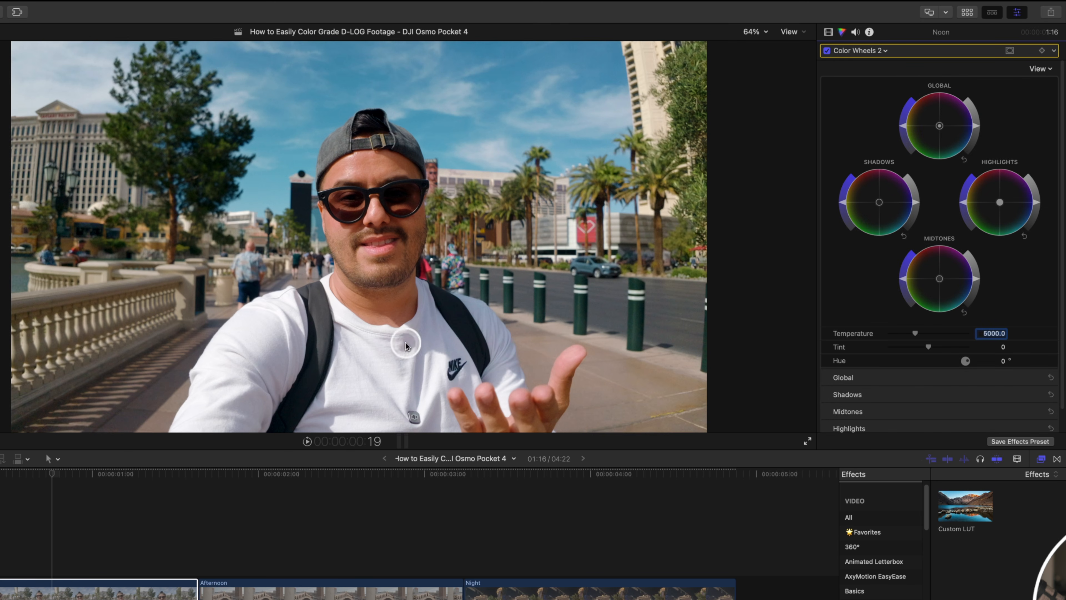
{"action": "left_click", "coordinate": [1001, 204]}
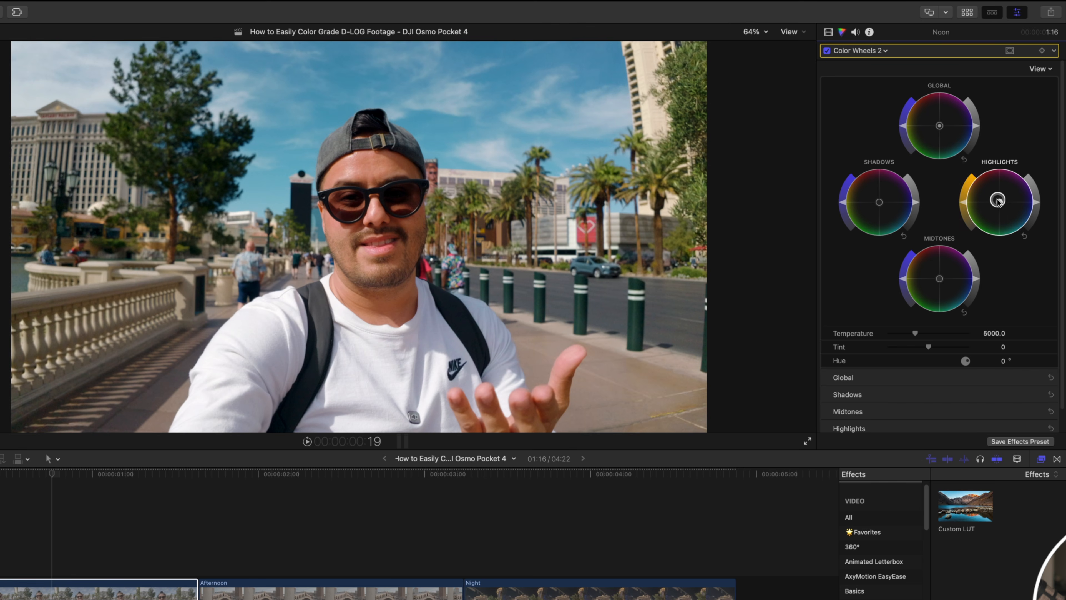
Tint the midtones slightly orange and the shadows slightly teal in Color Wheels 2.
{"action": "left_click", "coordinate": [940, 279]}
{"action": "left_click_drag", "start_coordinate": [938, 277], "coordinate": [939, 278]}
{"action": "left_click", "coordinate": [880, 203]}
{"action": "left_click", "coordinate": [880, 203]}
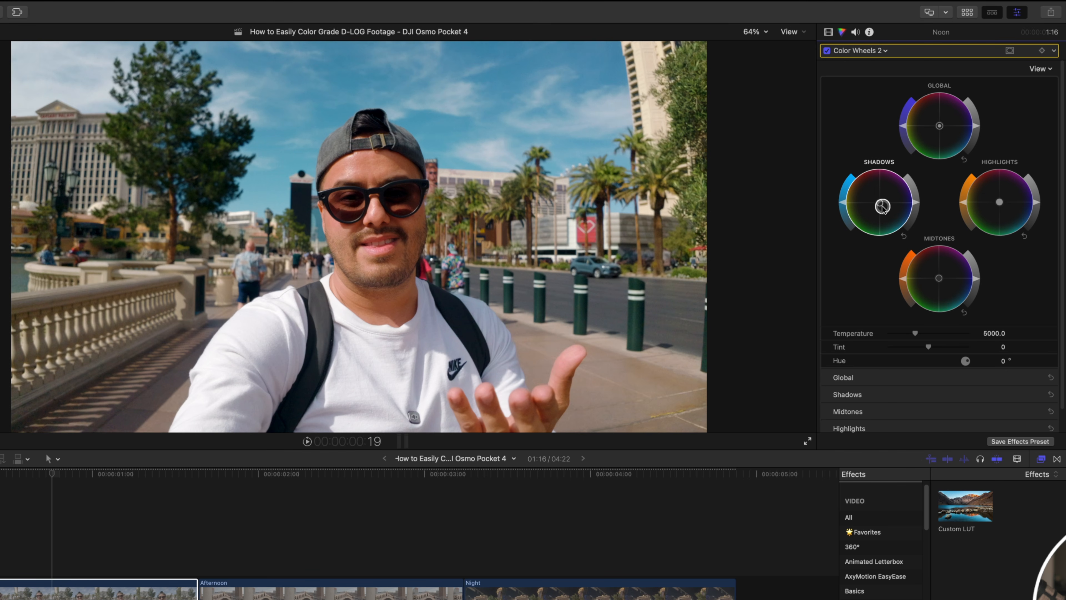
Compare the Noon clip with and without its grade by disabling and re-enabling Color Wheels 2, the Custom LUT and the other corrections.
{"action": "left_click", "coordinate": [826, 51]}
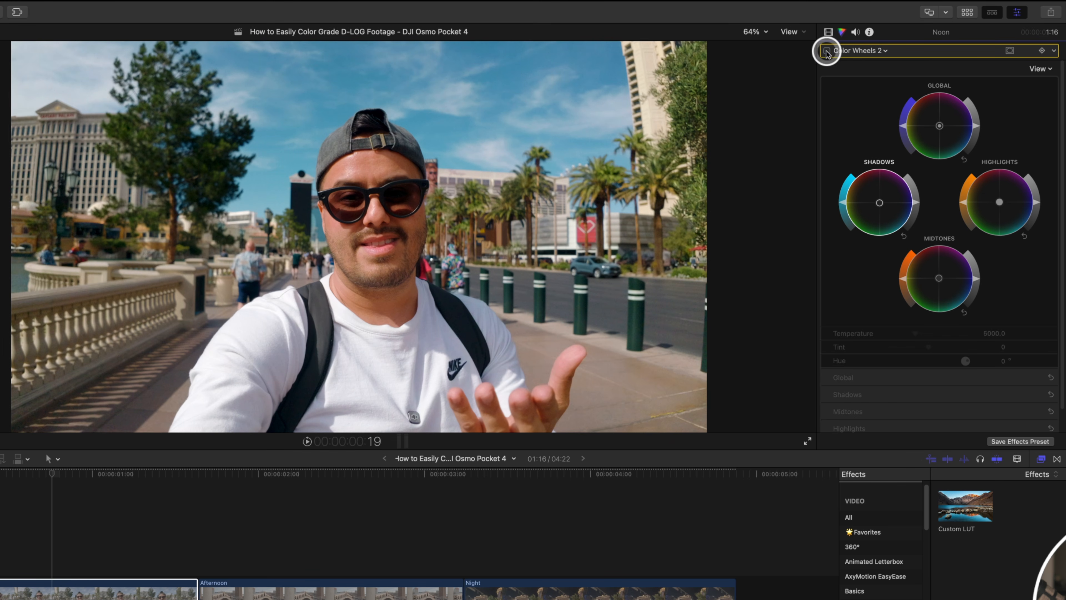
{"action": "left_click", "coordinate": [826, 51]}
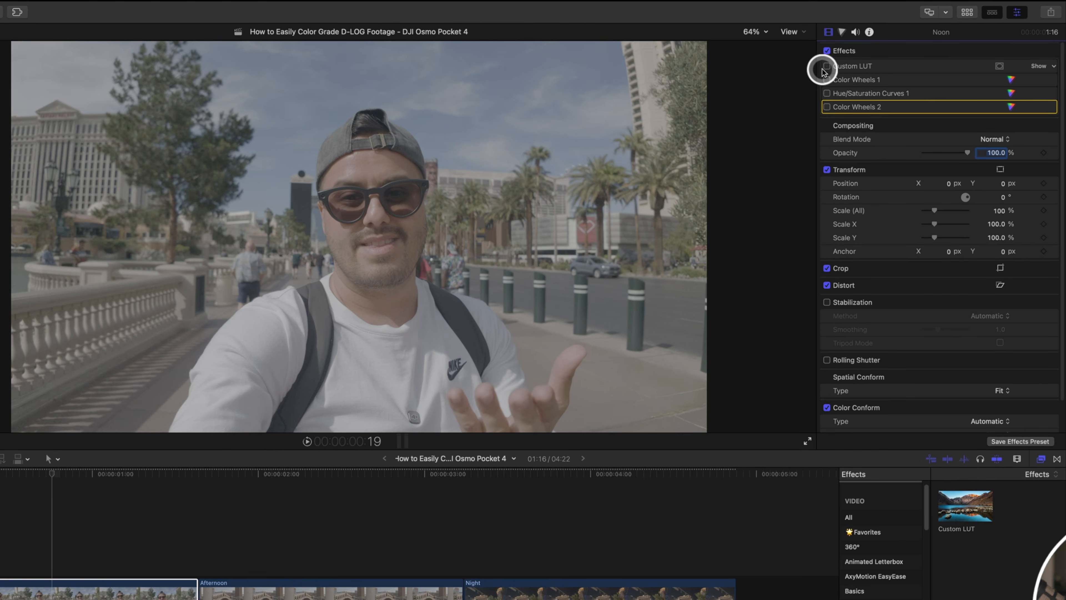
{"action": "left_click", "coordinate": [827, 67]}
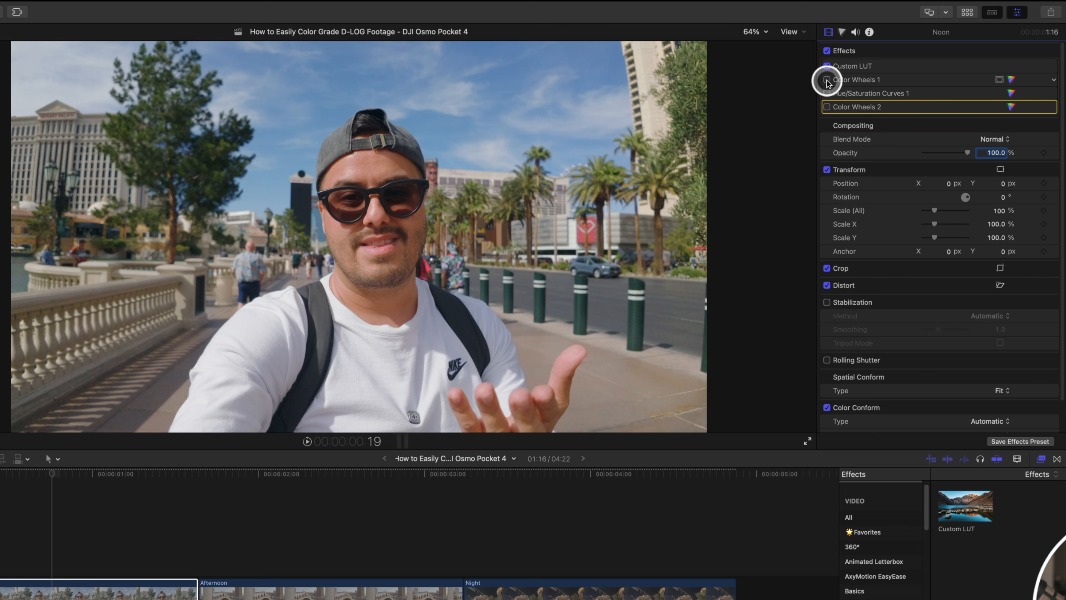
{"action": "left_click", "coordinate": [827, 79]}
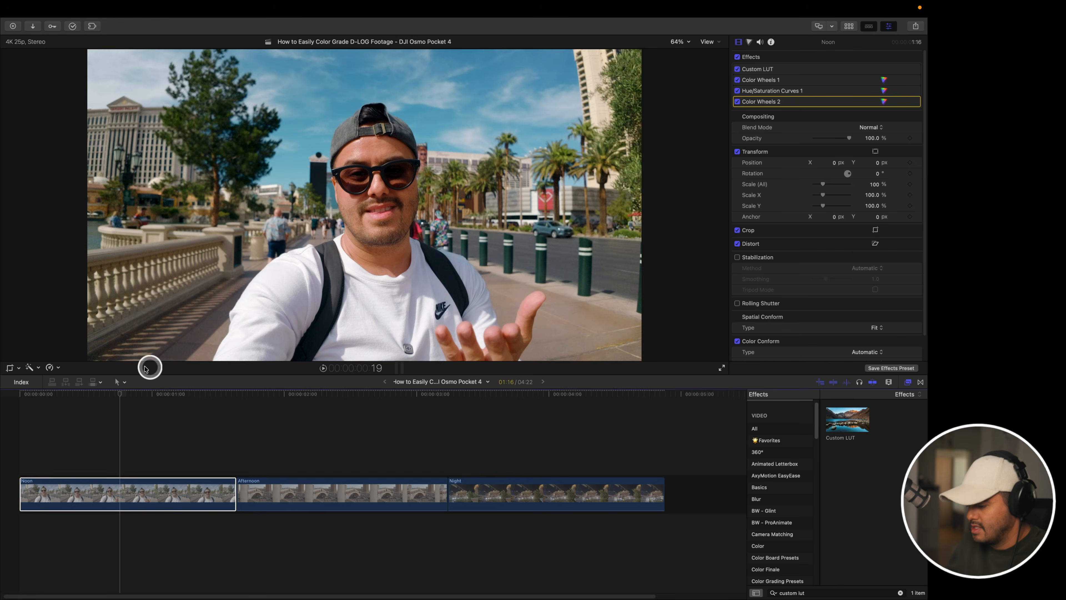
Save the Noon clip's effects as a video effects preset named D-LOG LUT 1 in the Favorites category.
{"action": "left_click", "coordinate": [145, 366]}
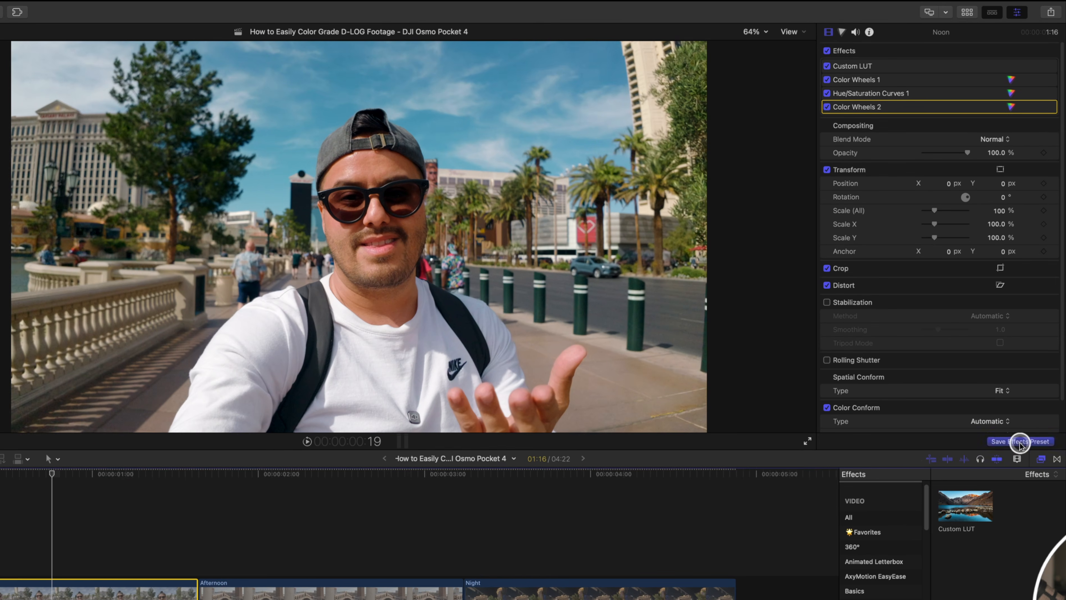
{"action": "left_click", "coordinate": [1019, 442]}
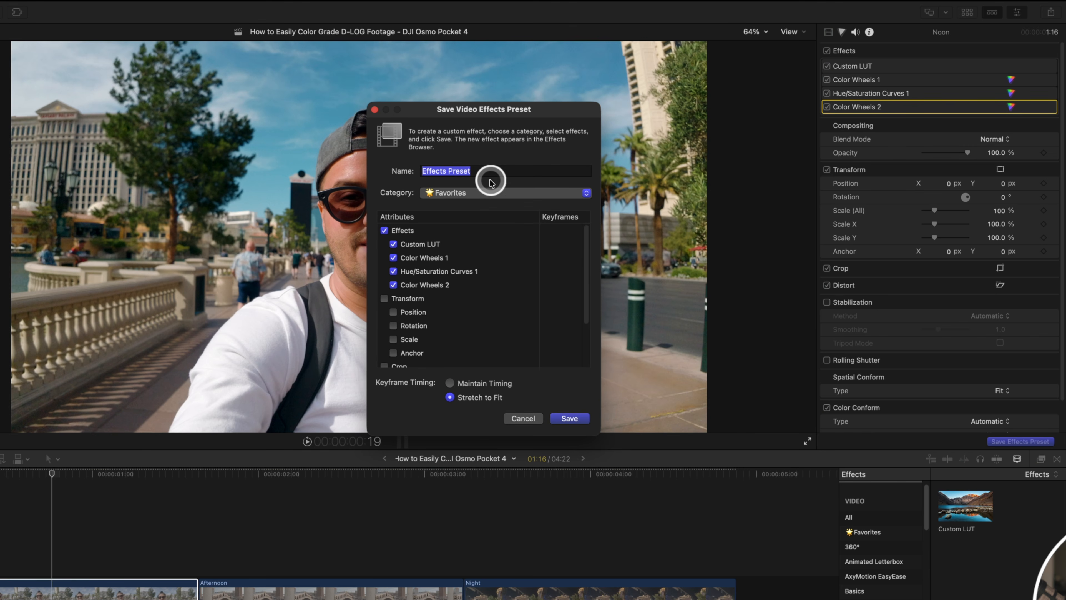
{"action": "type", "text": "D-LOG LUT 1"}
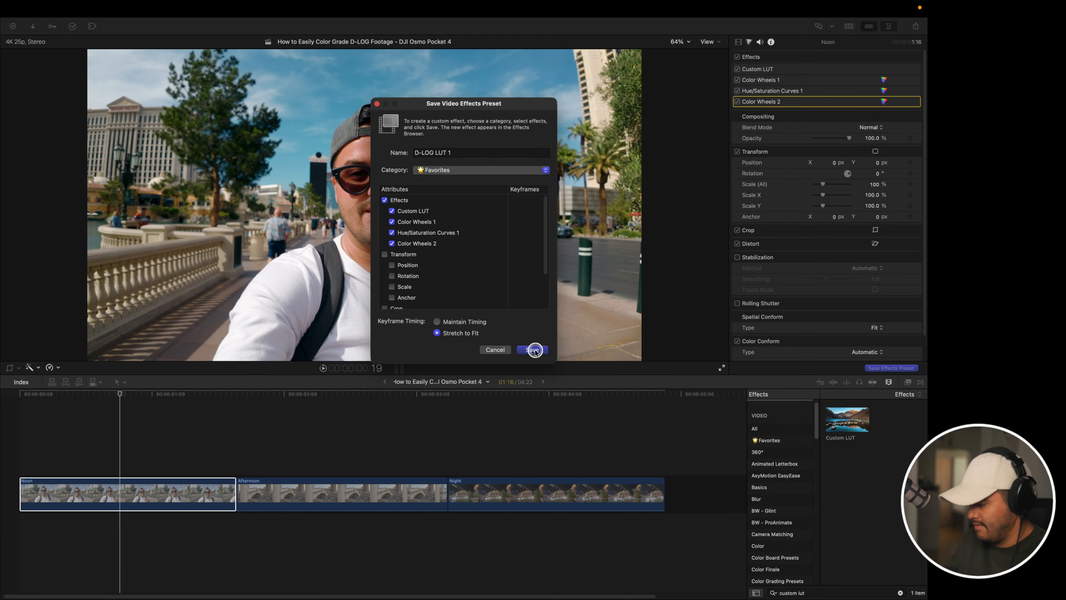
{"action": "left_click", "coordinate": [532, 350]}
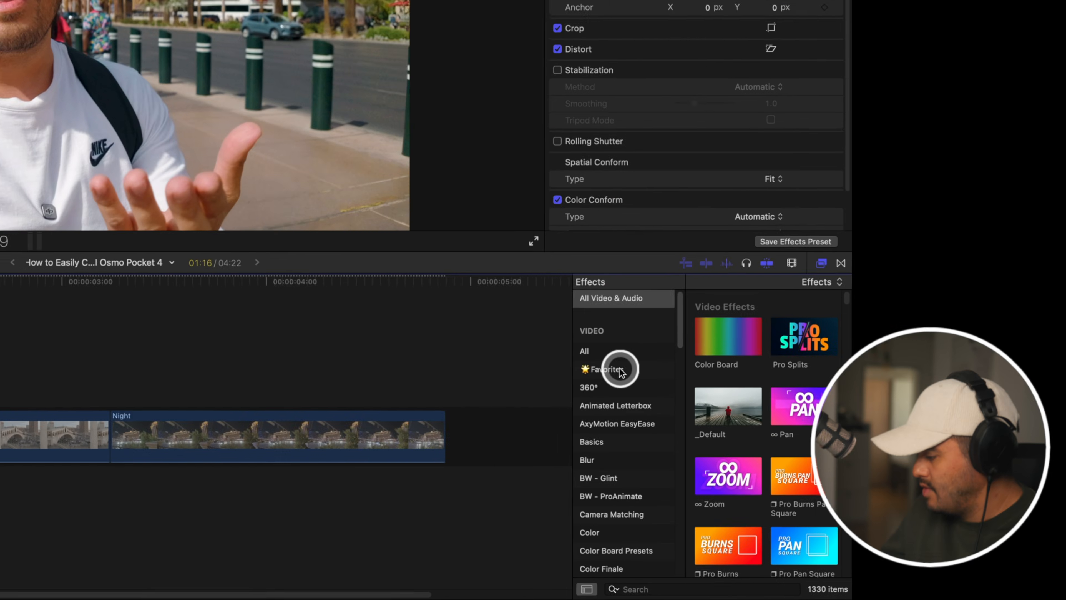
Find the D-LOG LUT 1 preset among the favorite effects and apply it to the Afternoon clip.
{"action": "left_click", "coordinate": [766, 440]}
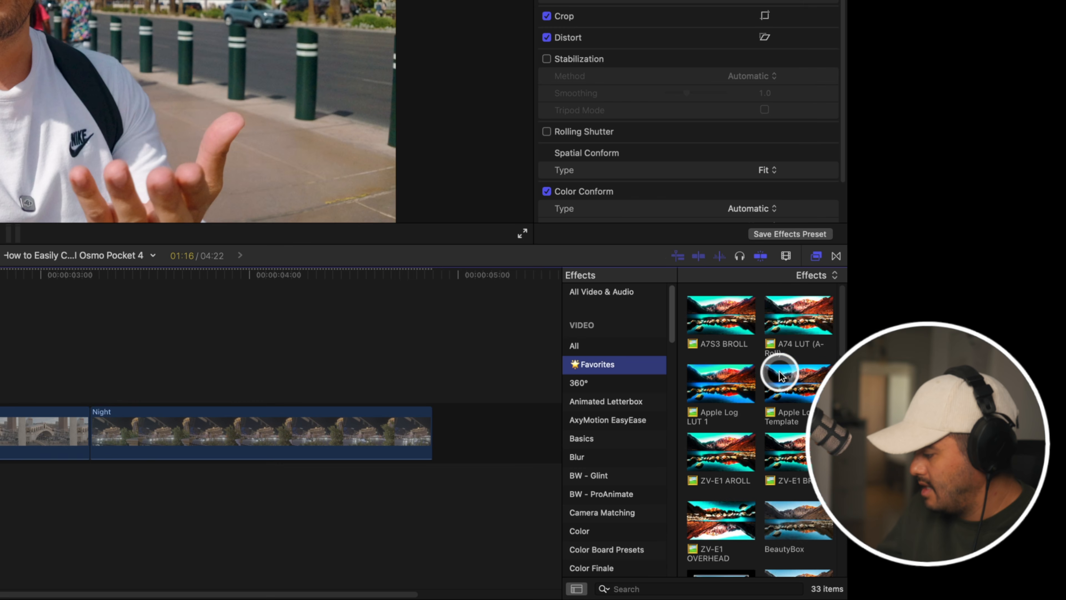
{"action": "scroll", "coordinate": [781, 374], "scroll_direction": "down", "scroll_amount": 5}
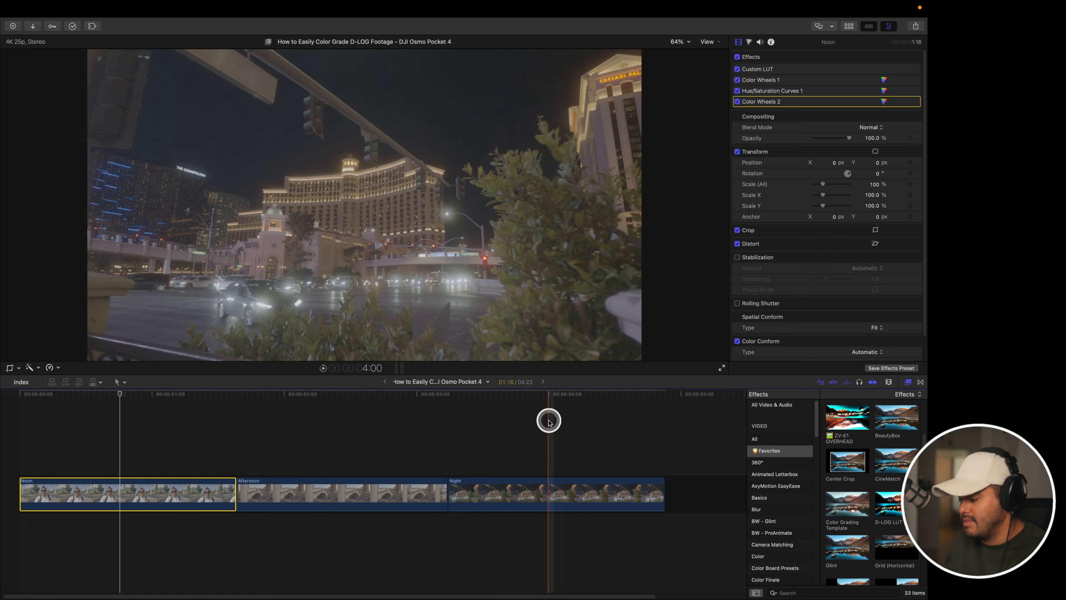
{"action": "left_click", "coordinate": [361, 413]}
{"action": "left_click", "coordinate": [357, 489]}
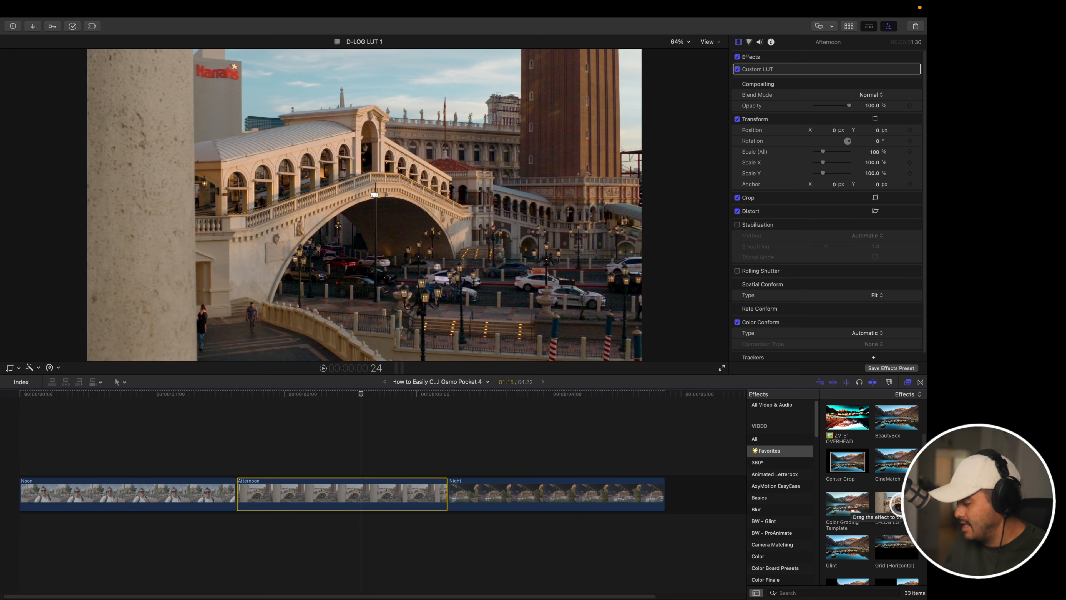
{"action": "double_click", "coordinate": [888, 504]}
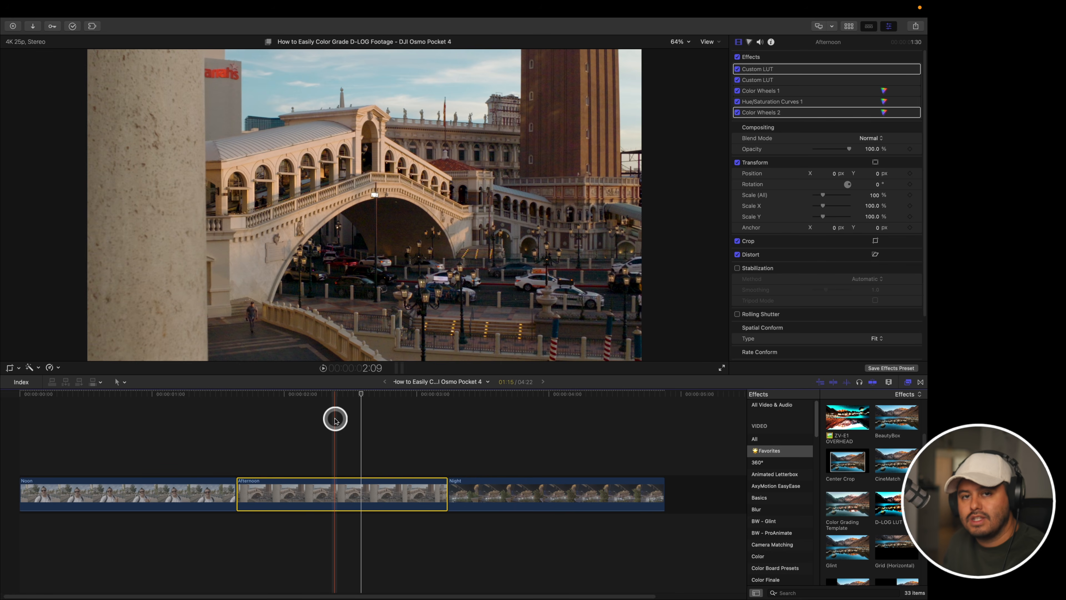
Apply the saved D-LOG LUT 1 preset to the Night clip.
{"action": "left_click", "coordinate": [554, 401]}
{"action": "left_click", "coordinate": [562, 486]}
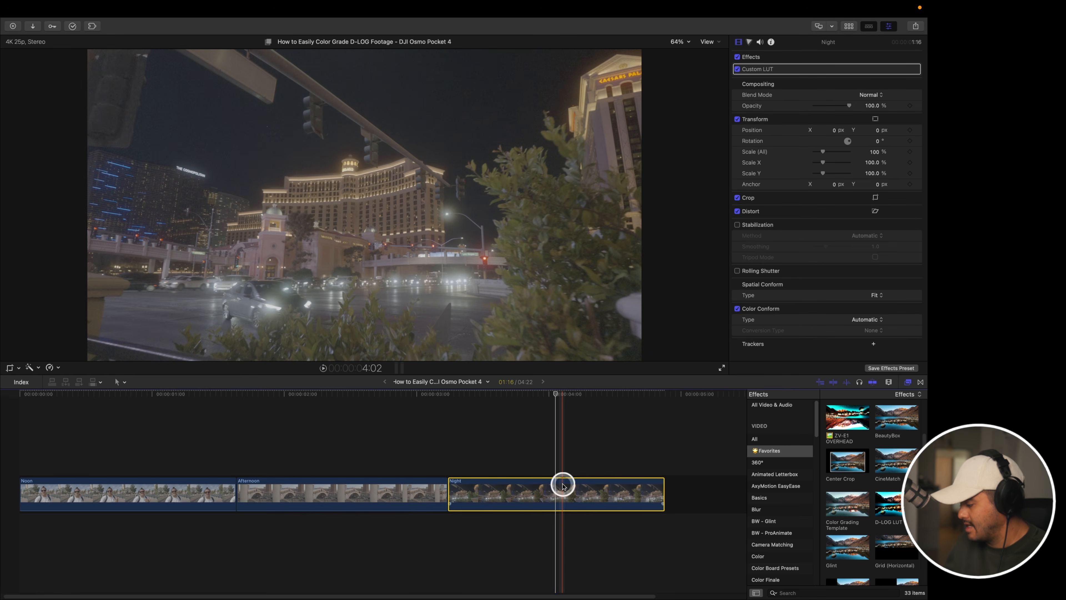
{"action": "left_click", "coordinate": [898, 507]}
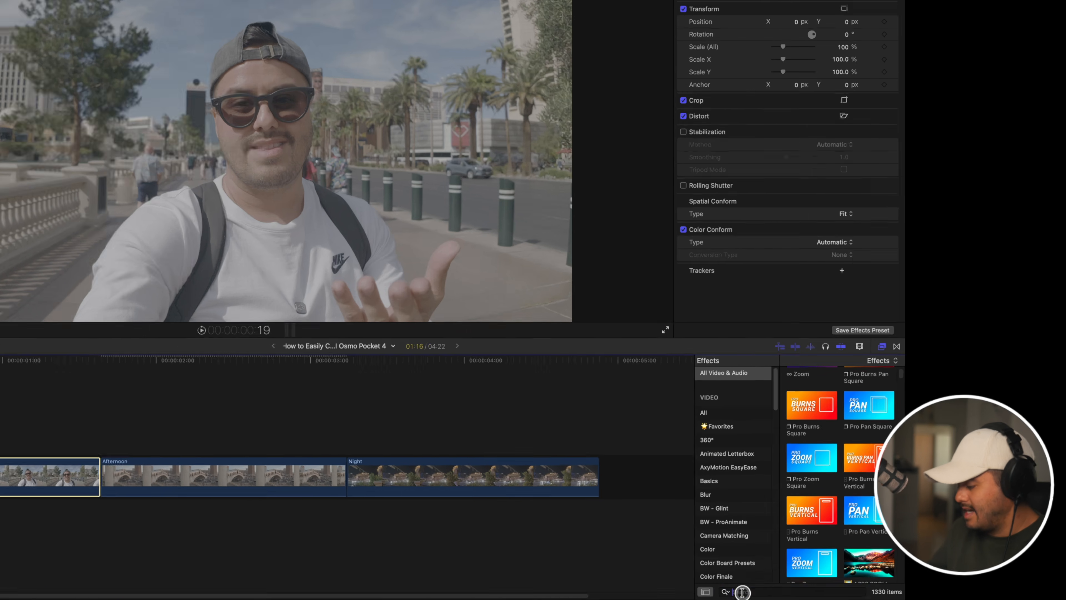
Add a Custom LUT effect to the Noon clip and load 1_Osmo_DLog_Base_Standard from the D-Log Essentials LUT Pack.
{"action": "left_click", "coordinate": [788, 593]}
{"action": "type", "text": "custom lut"}
{"action": "double_click", "coordinate": [840, 424]}
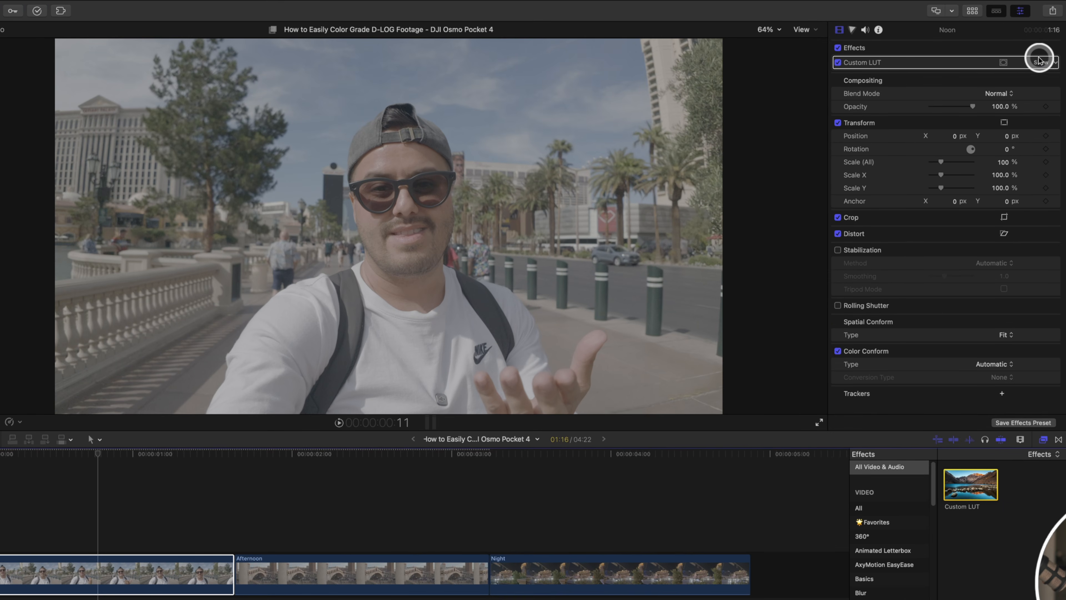
{"action": "left_click", "coordinate": [908, 69]}
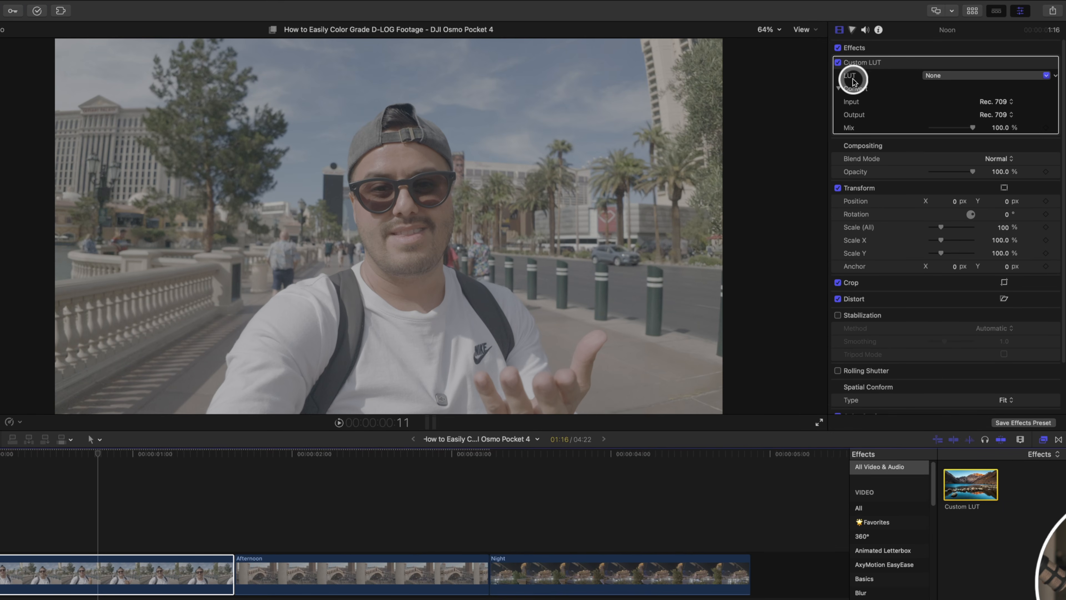
{"action": "left_click", "coordinate": [967, 75]}
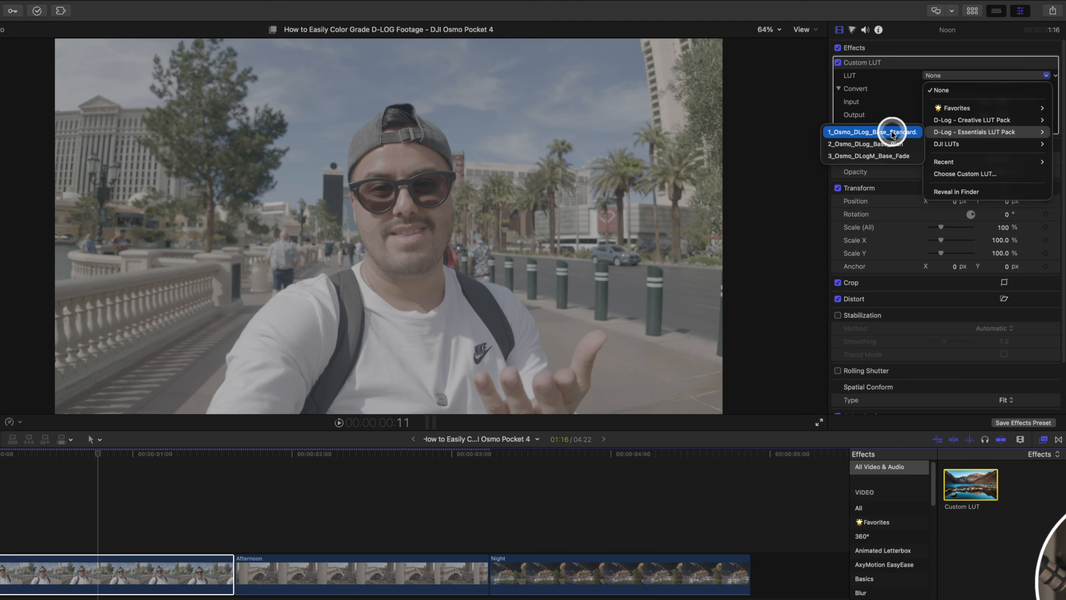
{"action": "left_click", "coordinate": [891, 132]}
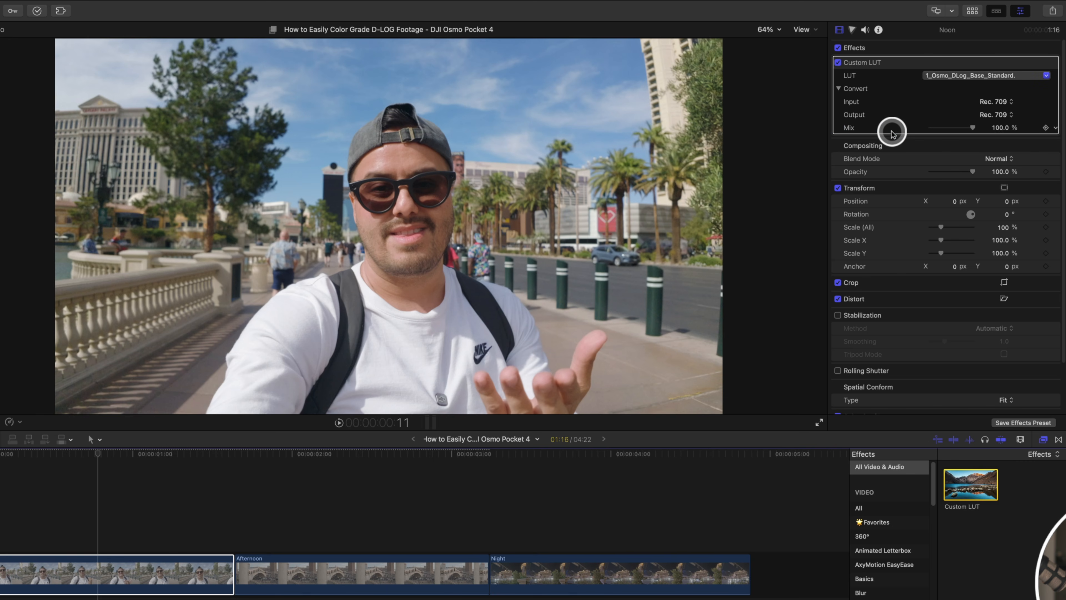
Try 3_Osmo_DLogM_Base_Fade on the Noon clip, reset the LUT to None and load Osmo_DLog_Creative_01 from the Creative LUT Pack.
{"action": "left_click", "coordinate": [970, 77]}
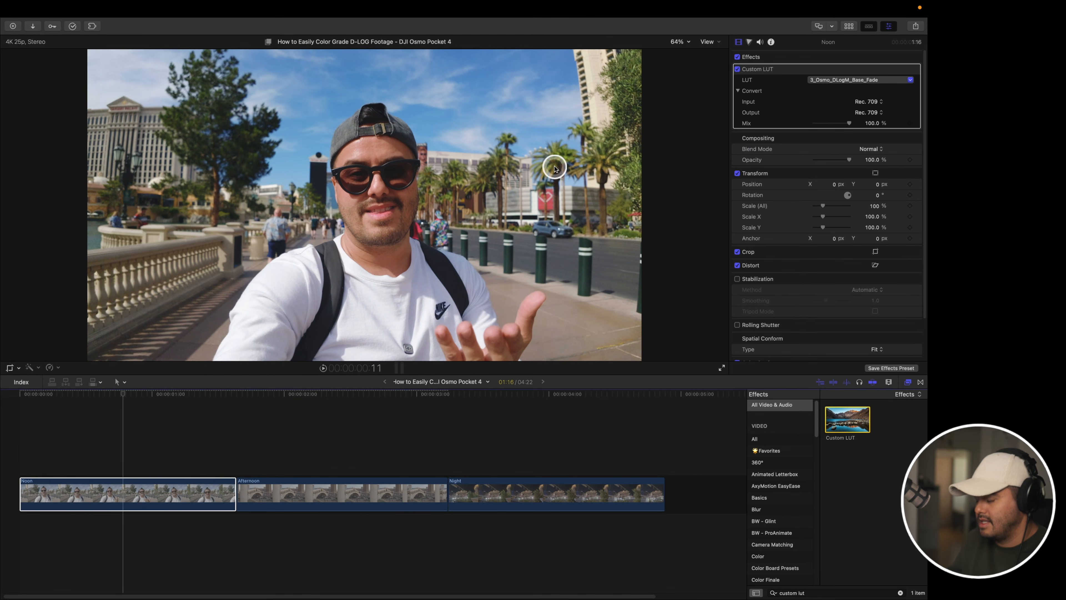
{"action": "left_click", "coordinate": [818, 75]}
{"action": "left_click", "coordinate": [834, 79]}
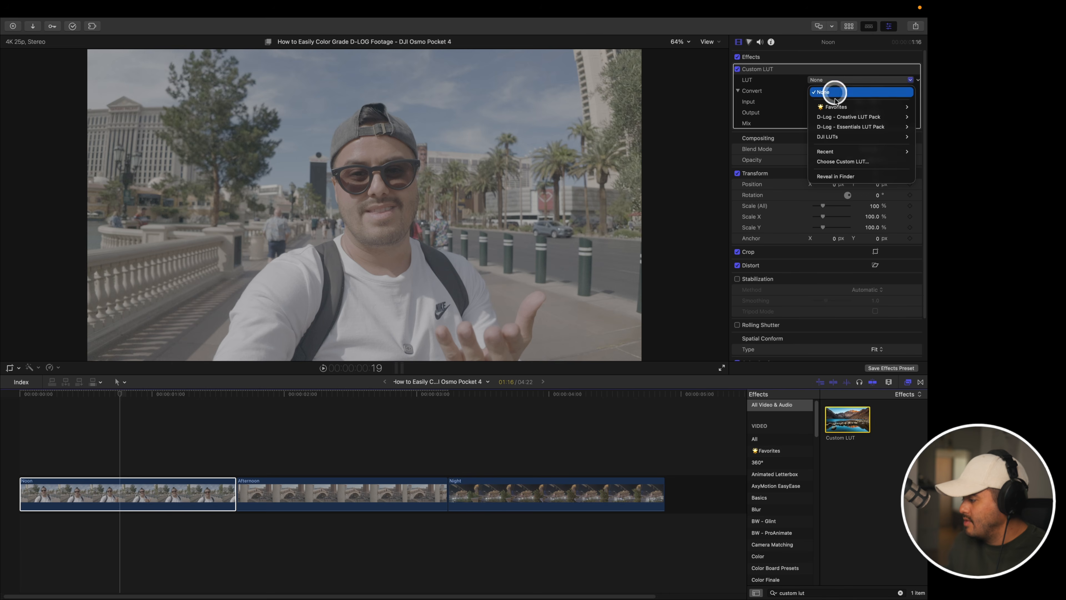
{"action": "mouse_move", "coordinate": [836, 117]}
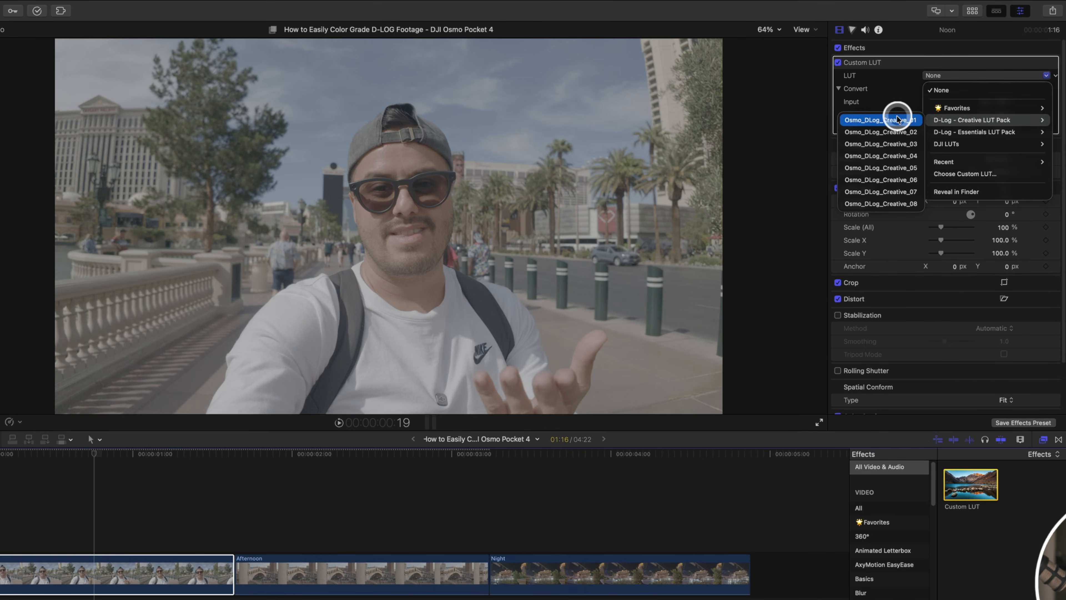
{"action": "left_click", "coordinate": [770, 146]}
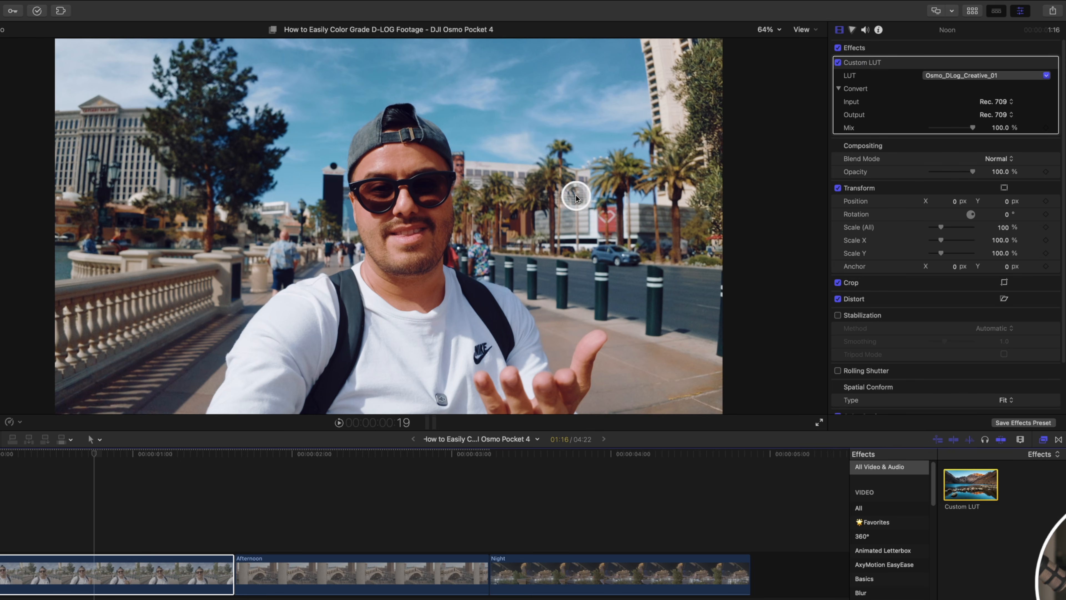
Try the Osmo_DLog_Creative_02 and Osmo_DLog_Creative_03 LUTs on the Noon clip.
{"action": "left_click", "coordinate": [967, 75]}
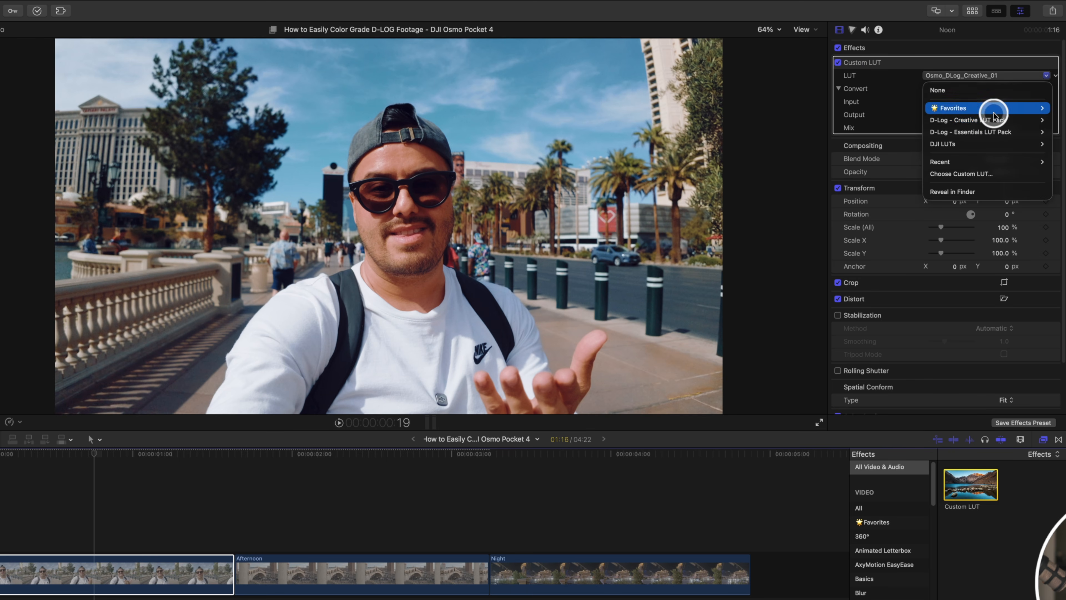
{"action": "mouse_move", "coordinate": [992, 121]}
{"action": "left_click", "coordinate": [902, 133]}
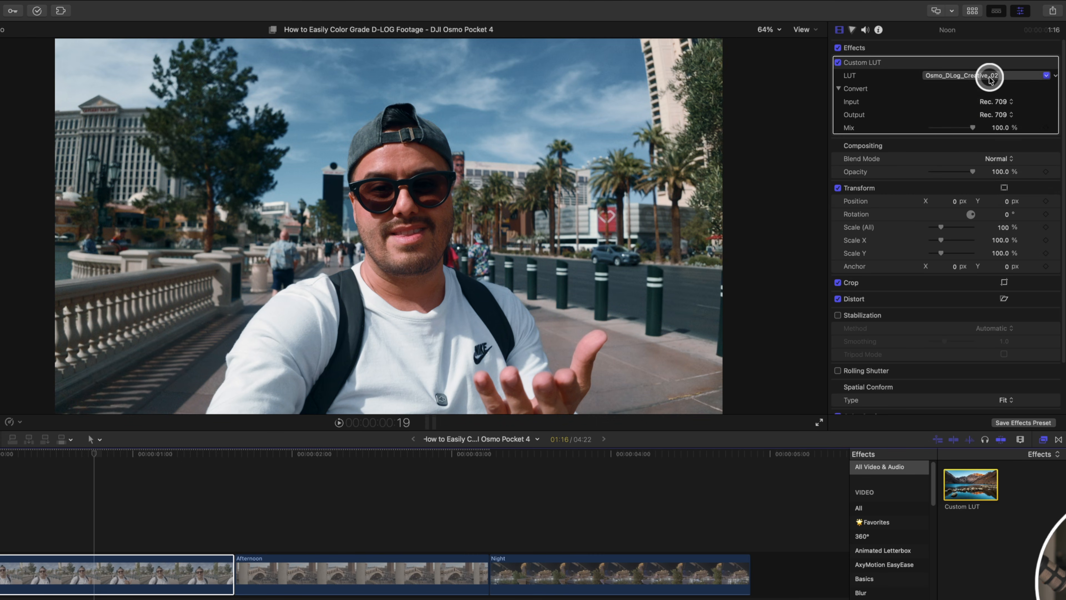
{"action": "left_click", "coordinate": [990, 78]}
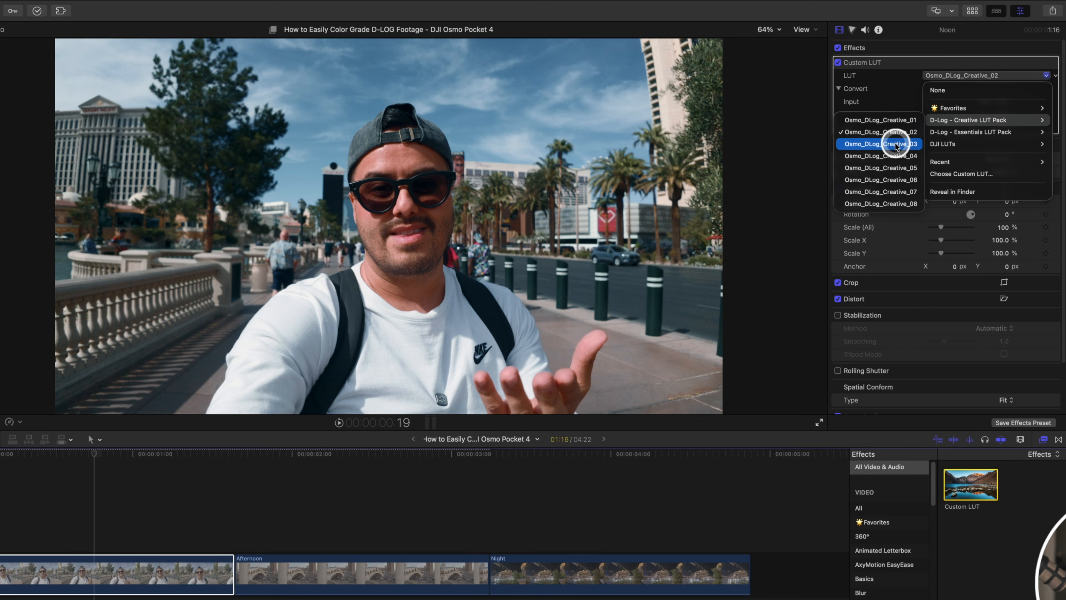
{"action": "left_click", "coordinate": [865, 144]}
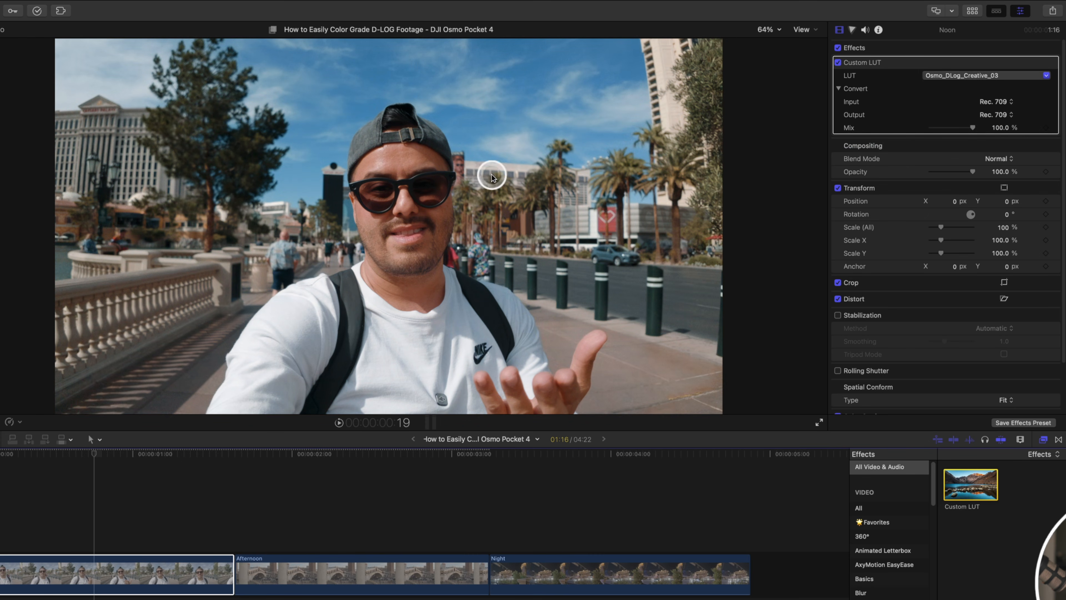
Set the Noon clip's Custom LUT to Osmo_DLog_Creative_07 from the D-Log Creative LUT Pack.
{"action": "left_click", "coordinate": [982, 76]}
{"action": "mouse_move", "coordinate": [962, 126]}
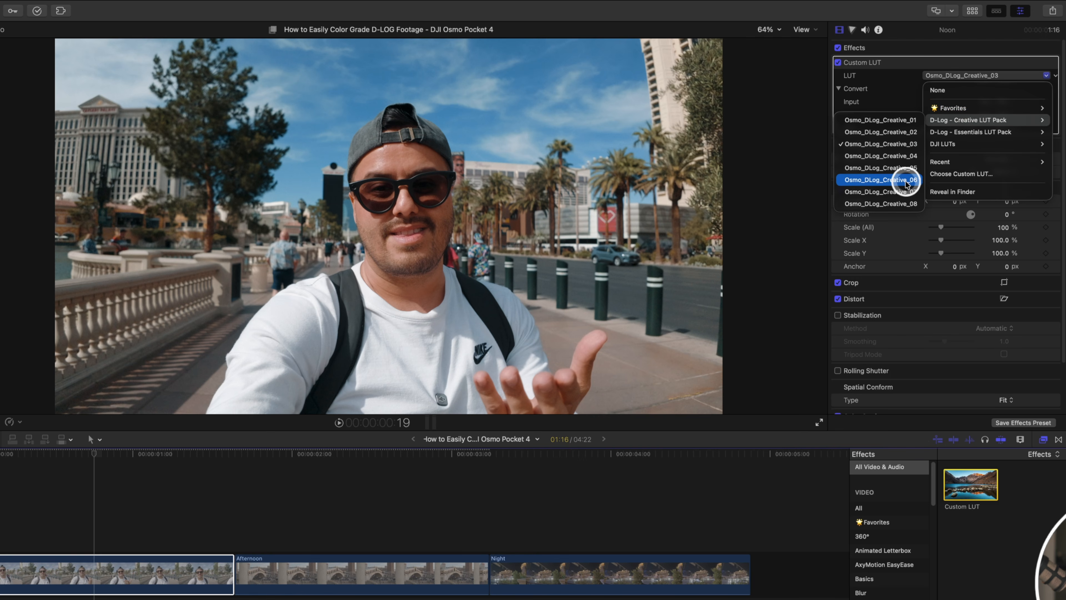
{"action": "left_click", "coordinate": [905, 192]}
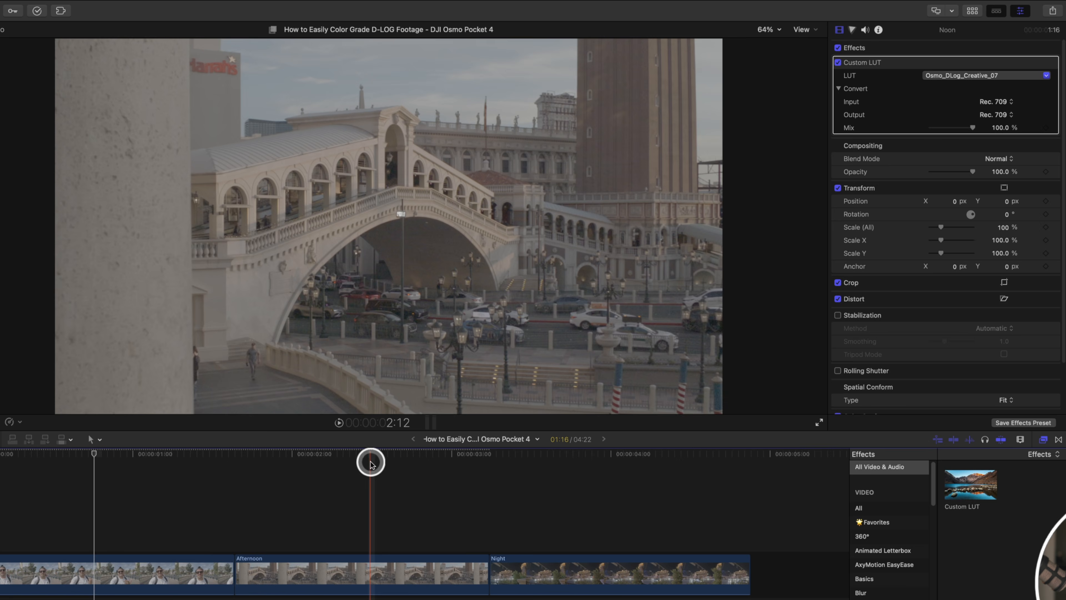
Add a Custom LUT effect to the Afternoon clip and load Osmo_DLog_Creative_01 from the D-Log Creative LUT Pack.
{"action": "left_click", "coordinate": [359, 584]}
{"action": "left_click_drag", "start_coordinate": [972, 480], "coordinate": [309, 581]}
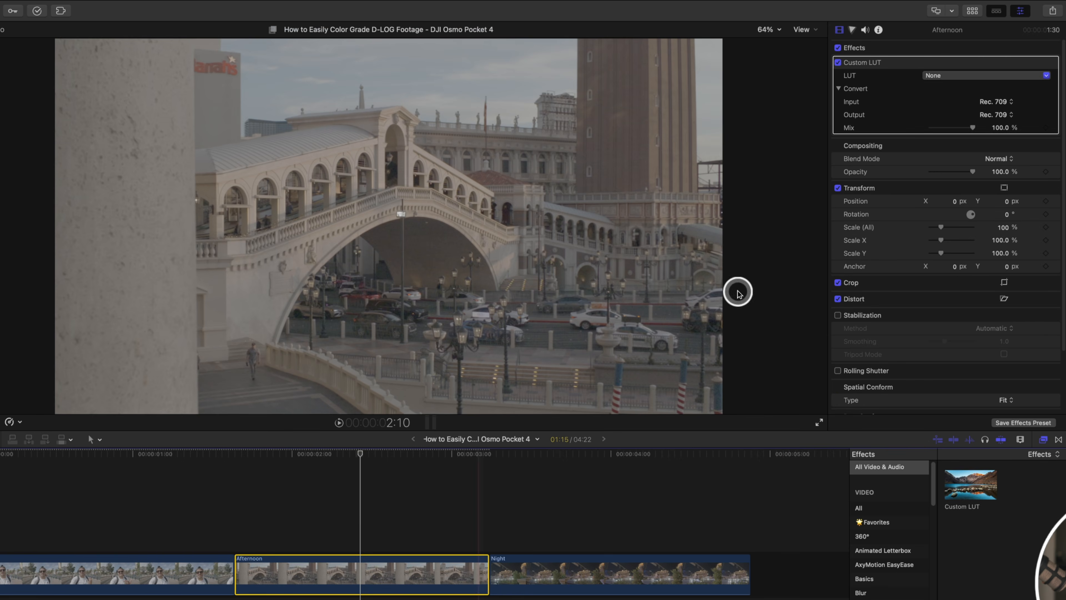
{"action": "left_click", "coordinate": [937, 76]}
{"action": "mouse_move", "coordinate": [978, 118]}
{"action": "left_click", "coordinate": [902, 121]}
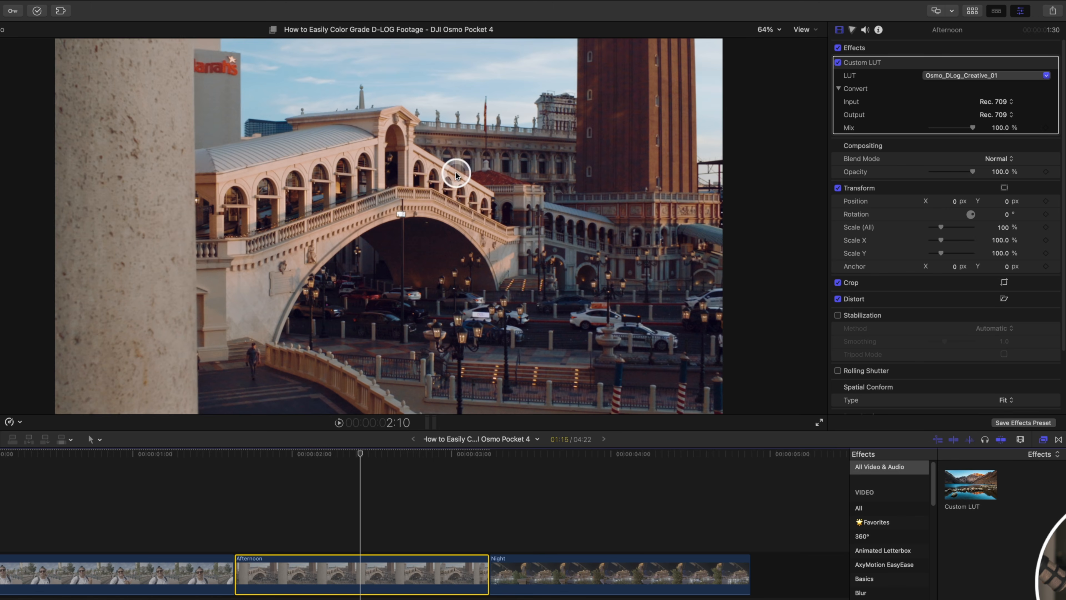
Add a Custom LUT effect to the Night clip and load Osmo_DLog_Creative_03 from the D-Log Creative LUT Pack.
{"action": "left_click", "coordinate": [623, 455]}
{"action": "left_click", "coordinate": [623, 583]}
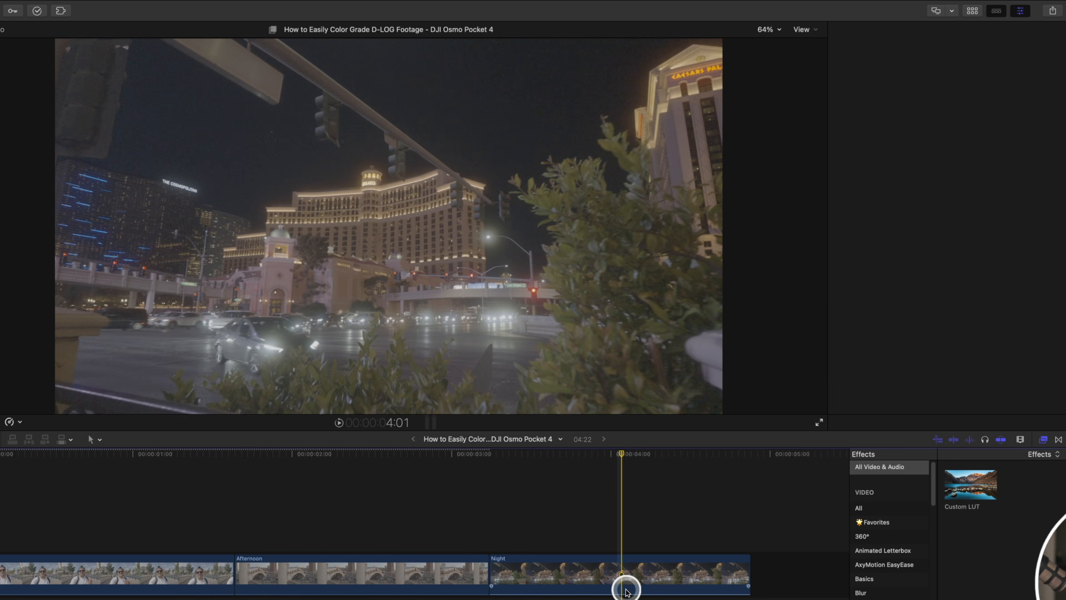
{"action": "left_click_drag", "start_coordinate": [965, 492], "coordinate": [616, 580]}
{"action": "left_click", "coordinate": [951, 75]}
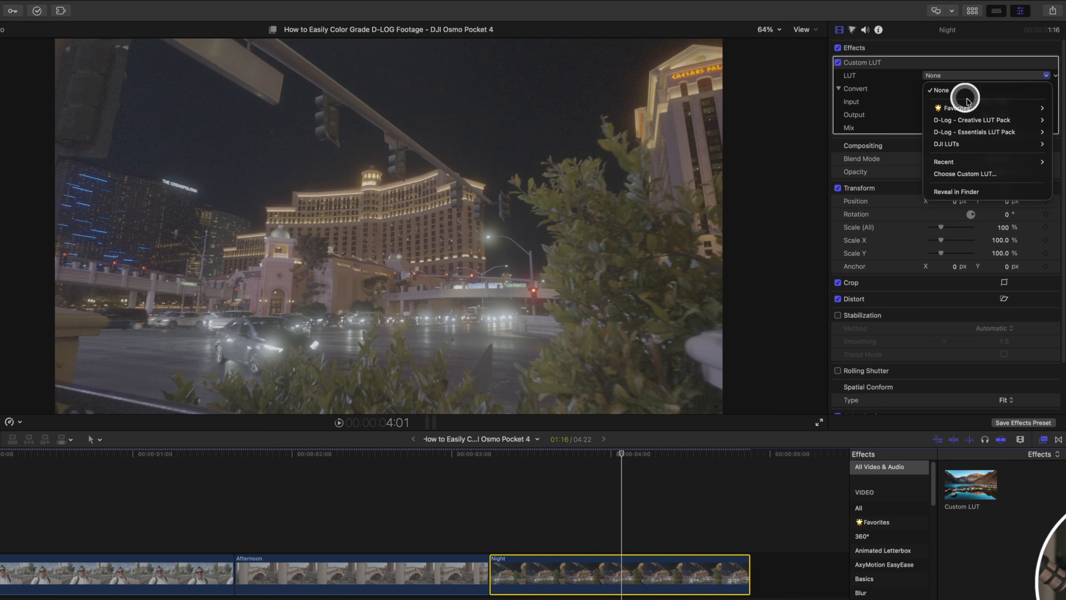
{"action": "mouse_move", "coordinate": [983, 121]}
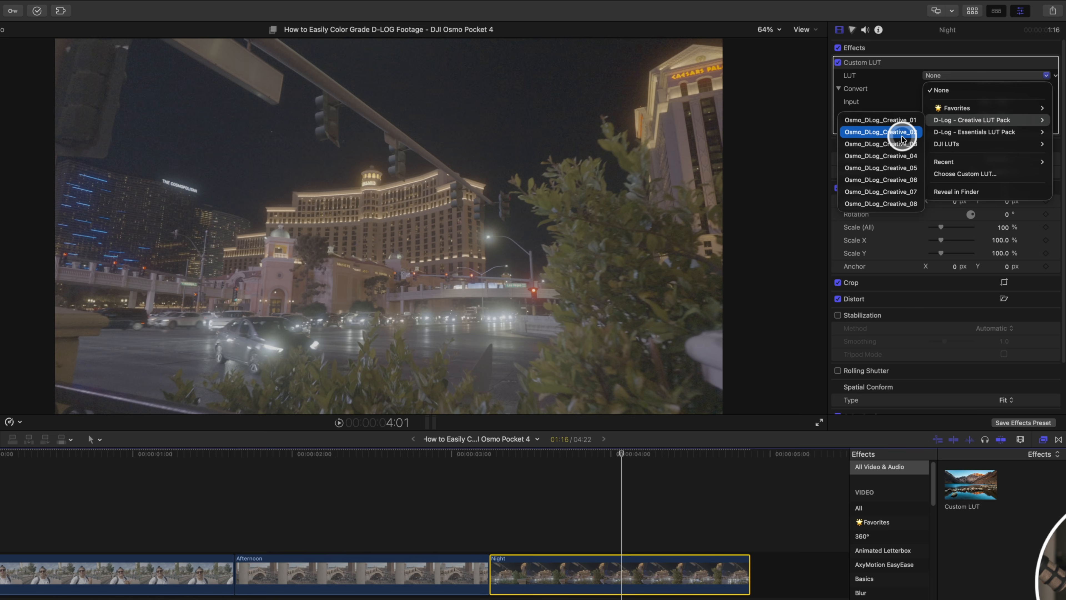
{"action": "left_click", "coordinate": [902, 145]}
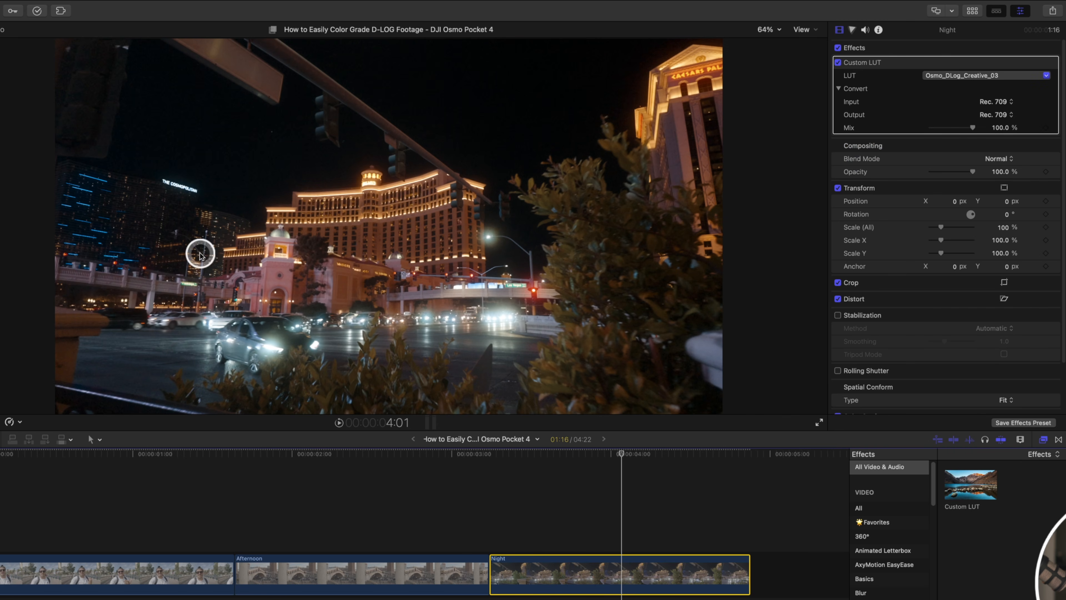
Try the Osmo_DLog_Creative_02 LUT on the Night clip.
{"action": "left_click", "coordinate": [976, 76]}
{"action": "mouse_move", "coordinate": [972, 121]}
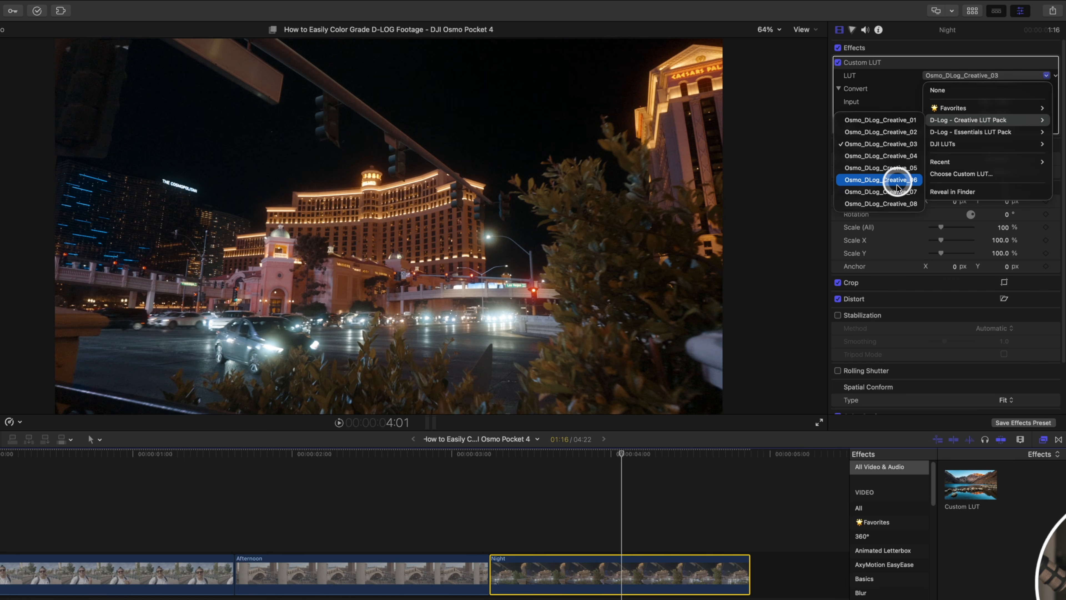
{"action": "left_click", "coordinate": [899, 132]}
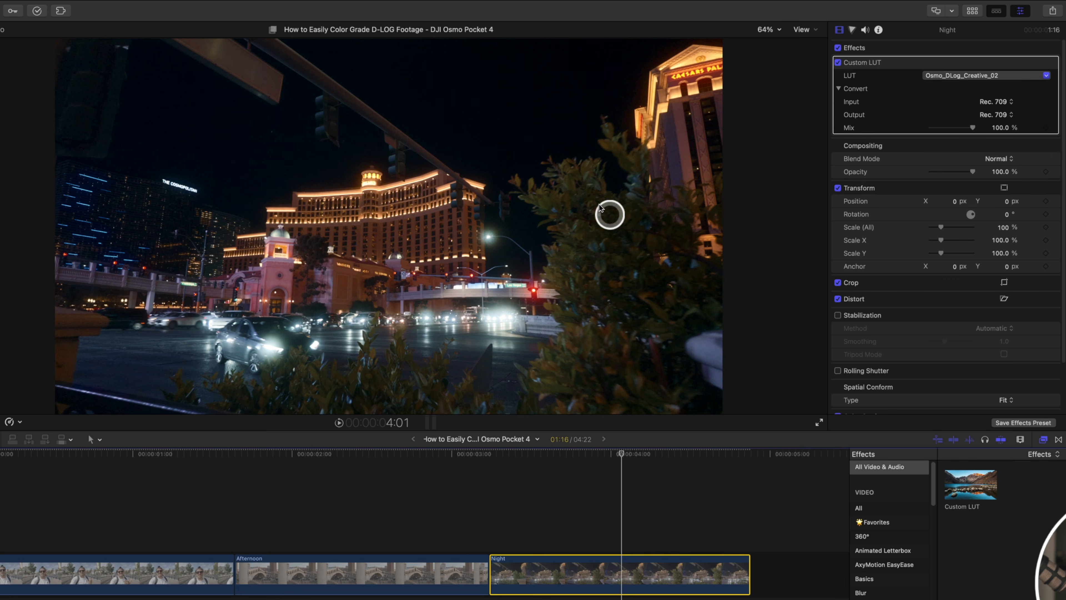
Set the Night clip's Custom LUT to Osmo_DLog_Creative_01 from the D-Log Creative LUT Pack.
{"action": "left_click", "coordinate": [942, 75]}
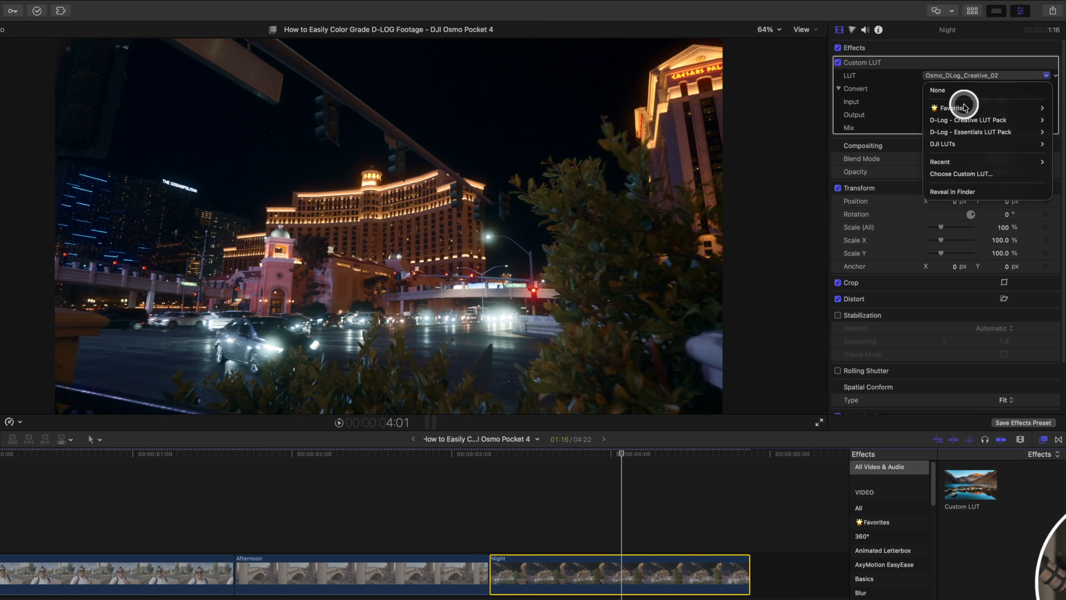
{"action": "mouse_move", "coordinate": [970, 122]}
{"action": "left_click", "coordinate": [899, 121]}
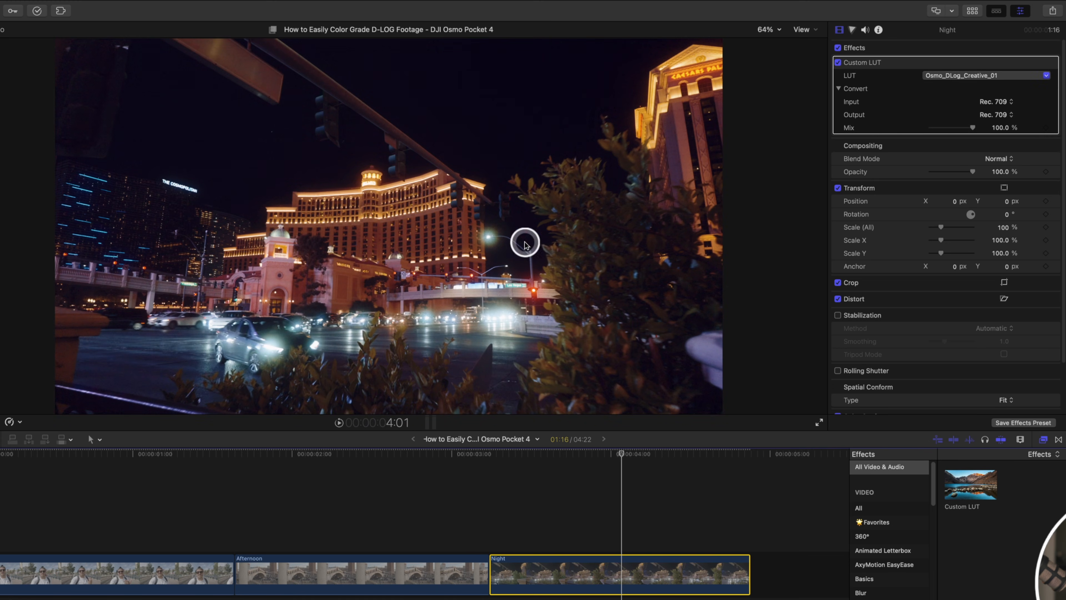